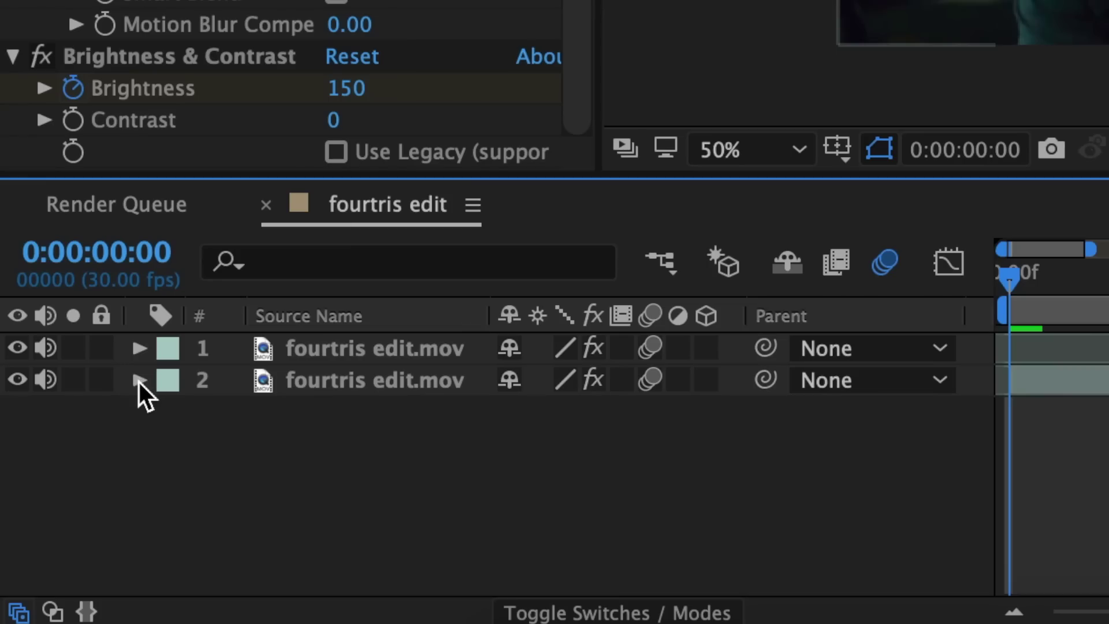
Expand layer 2 and its Transform group in the timeline
{"action": "left_click", "coordinate": [140, 380]}
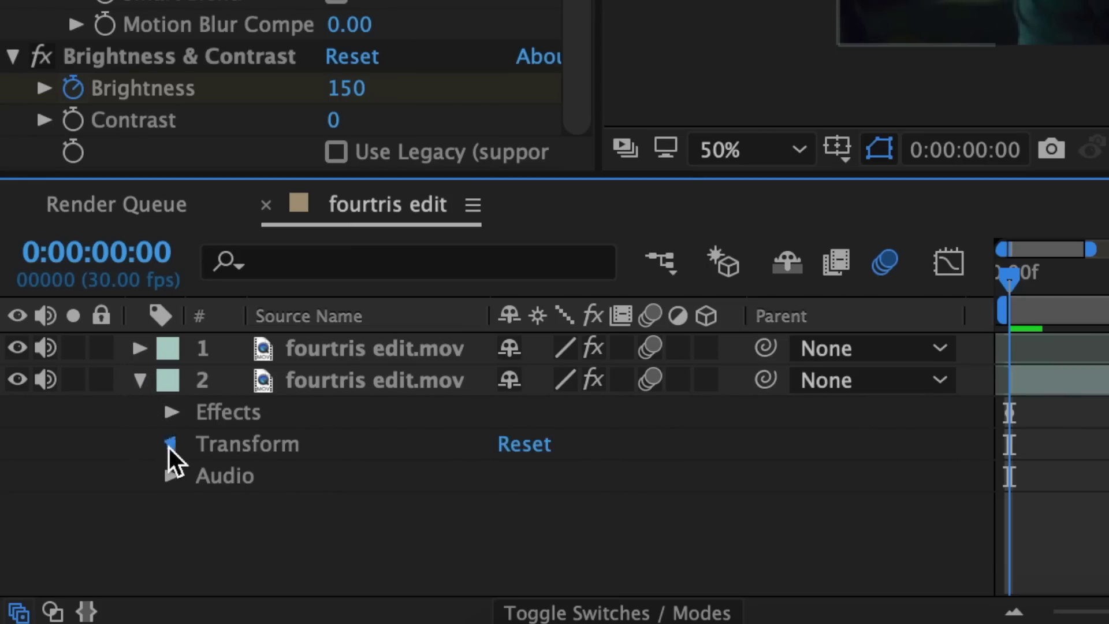
{"action": "left_click", "coordinate": [168, 445]}
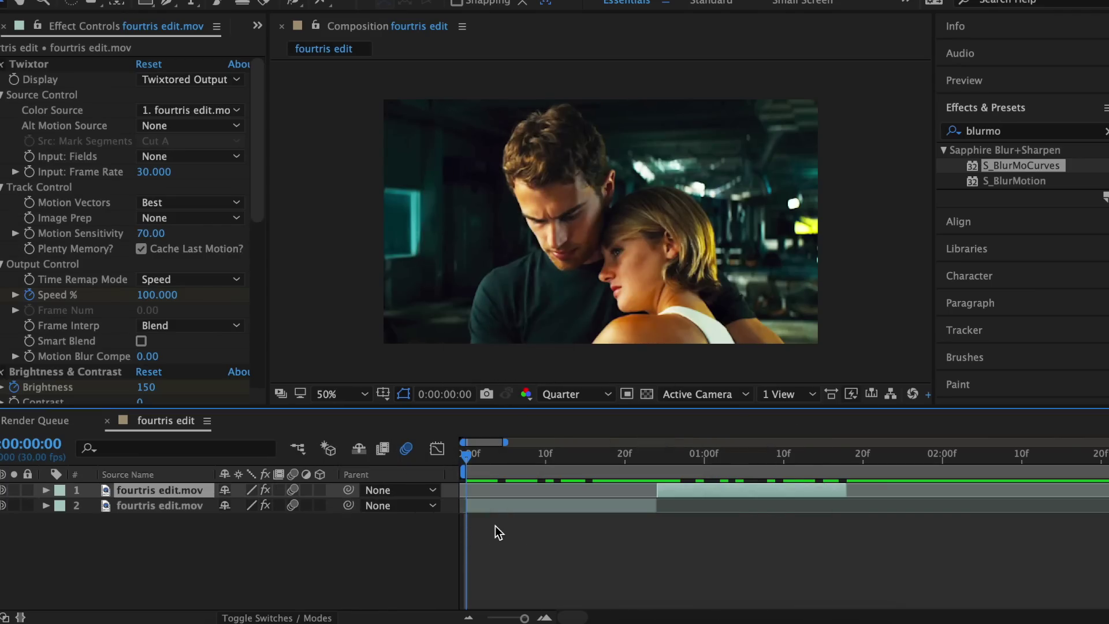
Select the second and first clip layers and scrub through the frames around the cut
{"action": "left_click", "coordinate": [485, 505]}
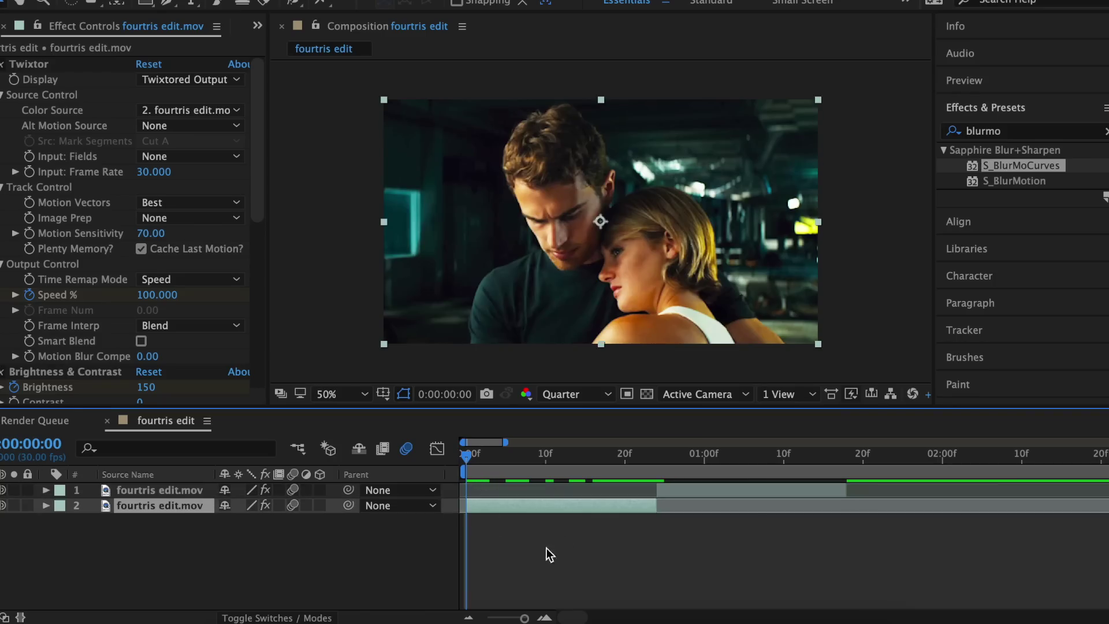
{"action": "left_click_drag", "start_coordinate": [474, 473], "coordinate": [656, 474]}
{"action": "left_click", "coordinate": [697, 490]}
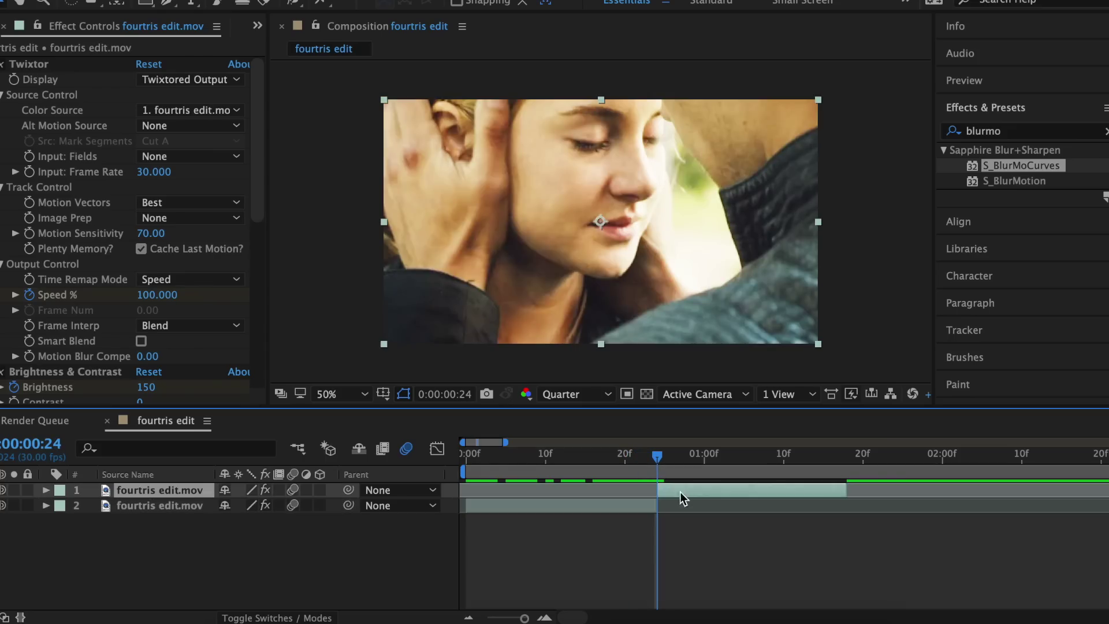
{"action": "left_click_drag", "start_coordinate": [657, 473], "coordinate": [821, 475]}
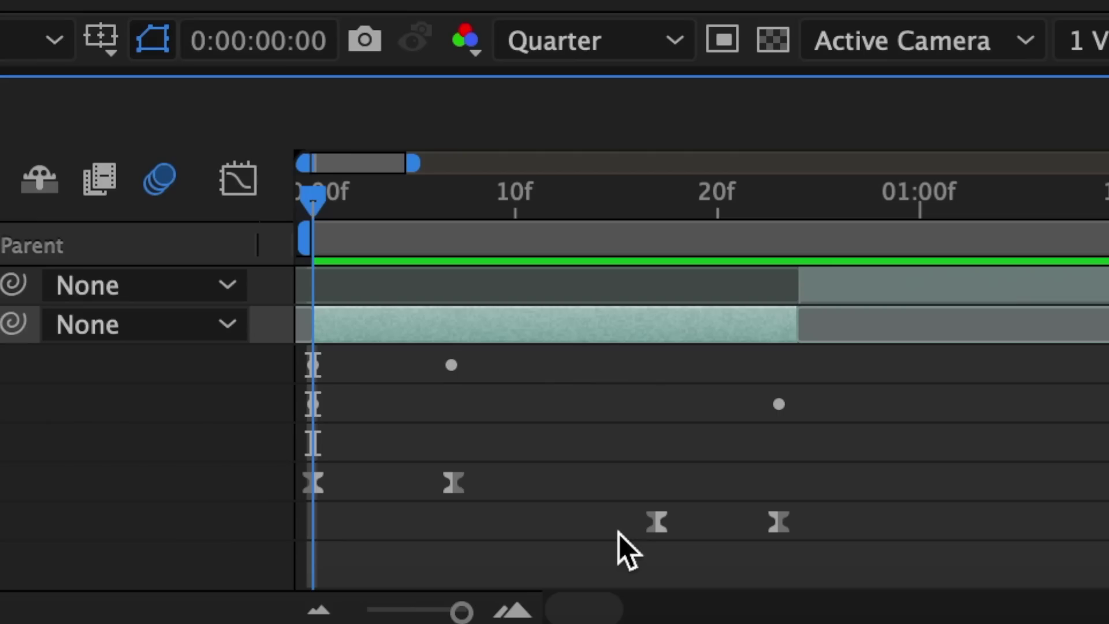
Offset the keyframes on both clip layers so their properties change at different times, then show the value graph
{"action": "left_click_drag", "start_coordinate": [453, 482], "coordinate": [652, 476]}
{"action": "left_click_drag", "start_coordinate": [656, 523], "coordinate": [420, 520]}
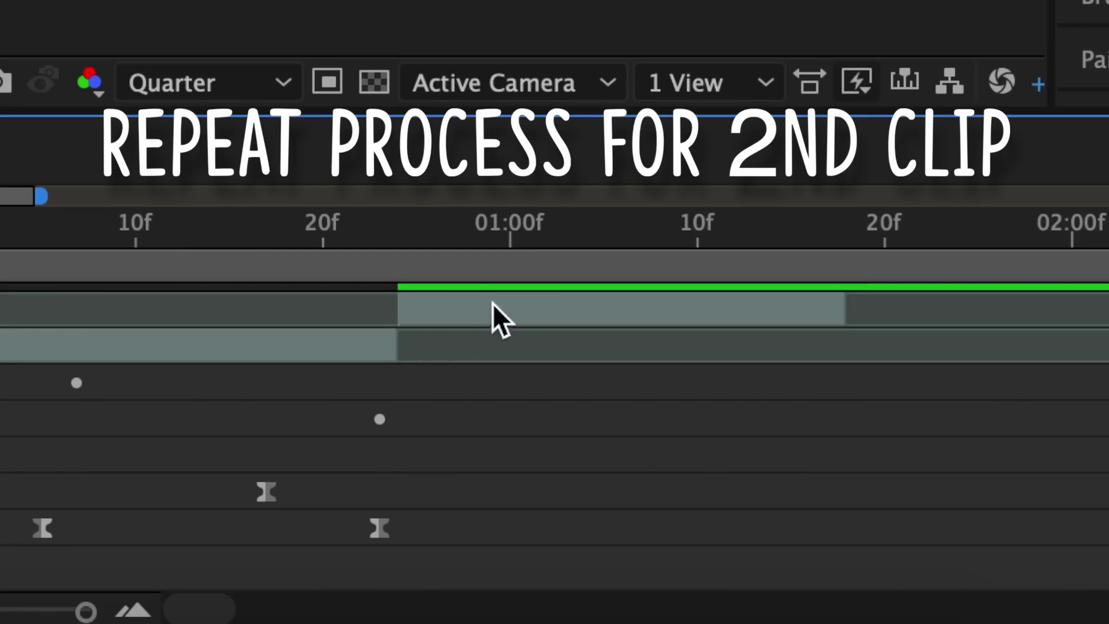
{"action": "left_click", "coordinate": [492, 304]}
{"action": "key", "text": "u"}
{"action": "scroll", "coordinate": [540, 430], "scroll_direction": "down", "scroll_amount": 2}
{"action": "left_click_drag", "start_coordinate": [543, 417], "coordinate": [721, 416]}
{"action": "left_click_drag", "start_coordinate": [697, 456], "coordinate": [511, 454]}
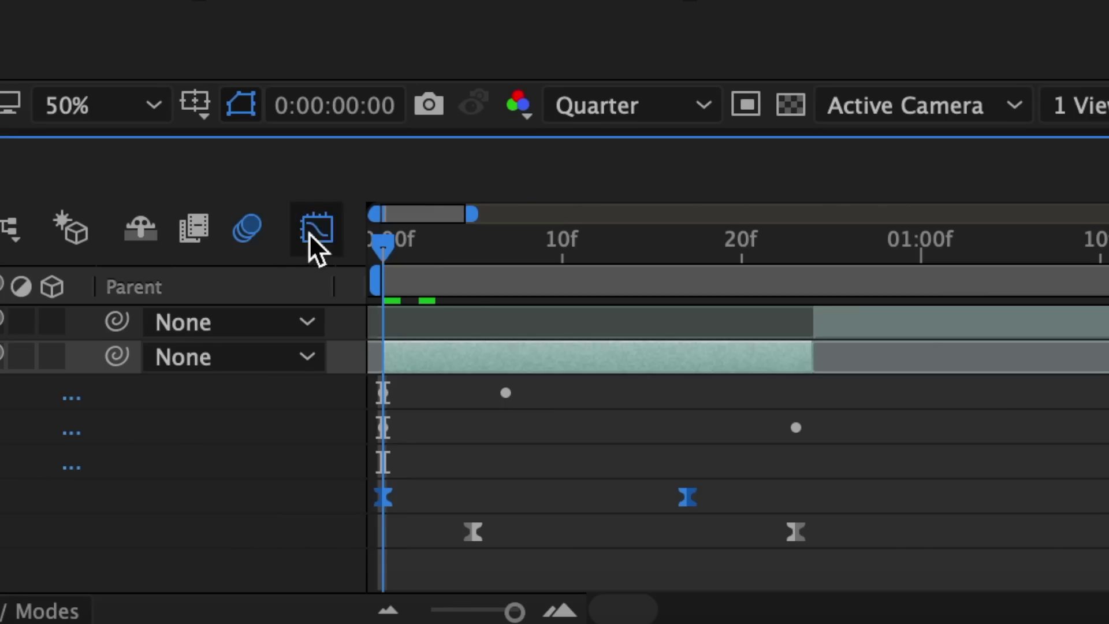
{"action": "left_click", "coordinate": [437, 448]}
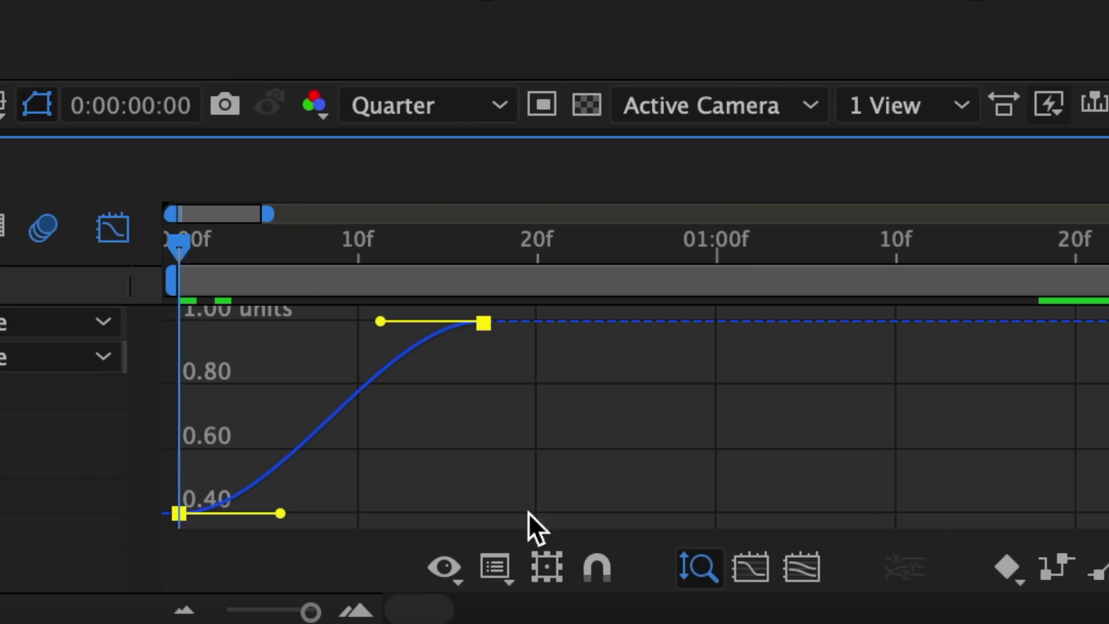
In Edit Value Graph, drag the handles so the curve shoots up early and eases long into 1.00
{"action": "left_click", "coordinate": [497, 568]}
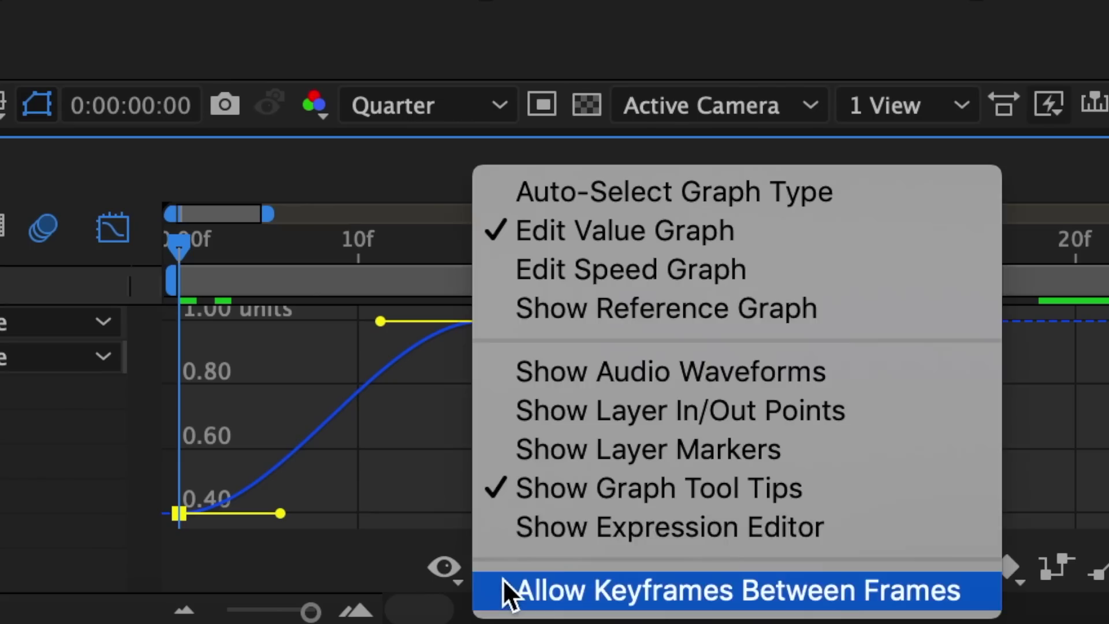
{"action": "left_click", "coordinate": [582, 234]}
{"action": "left_click_drag", "start_coordinate": [280, 512], "coordinate": [176, 436]}
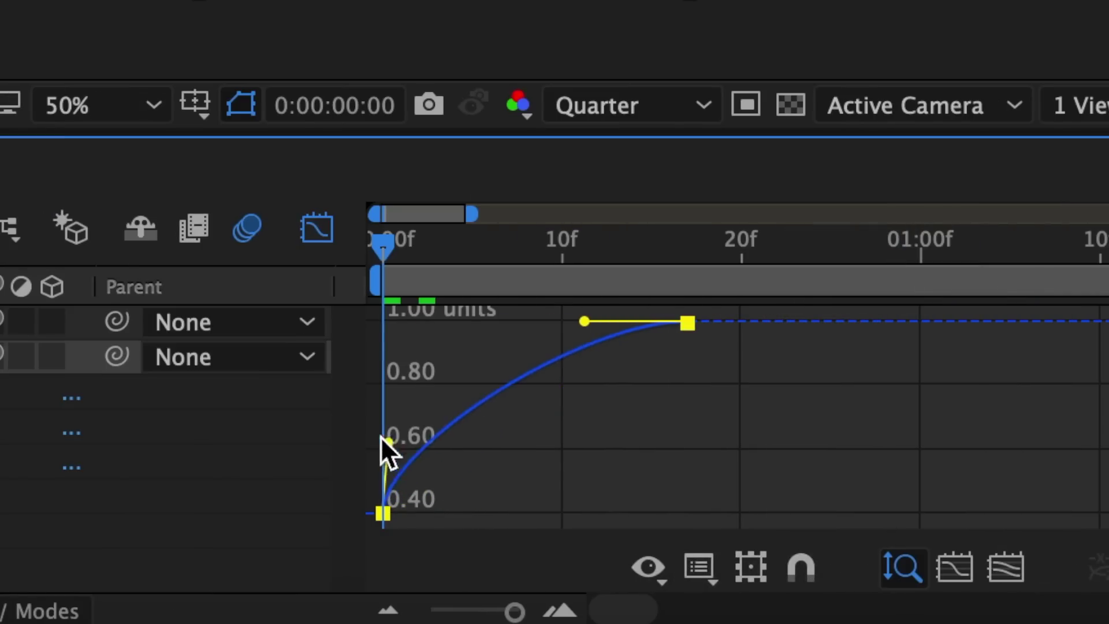
{"action": "left_click_drag", "start_coordinate": [381, 442], "coordinate": [338, 379]}
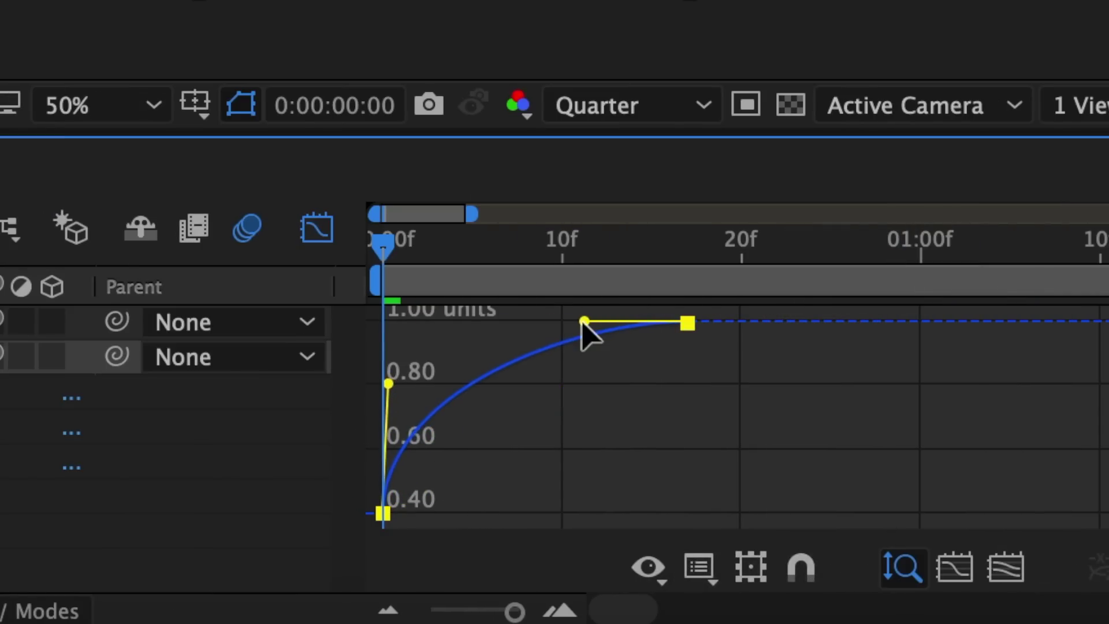
{"action": "left_click_drag", "start_coordinate": [585, 321], "coordinate": [455, 321]}
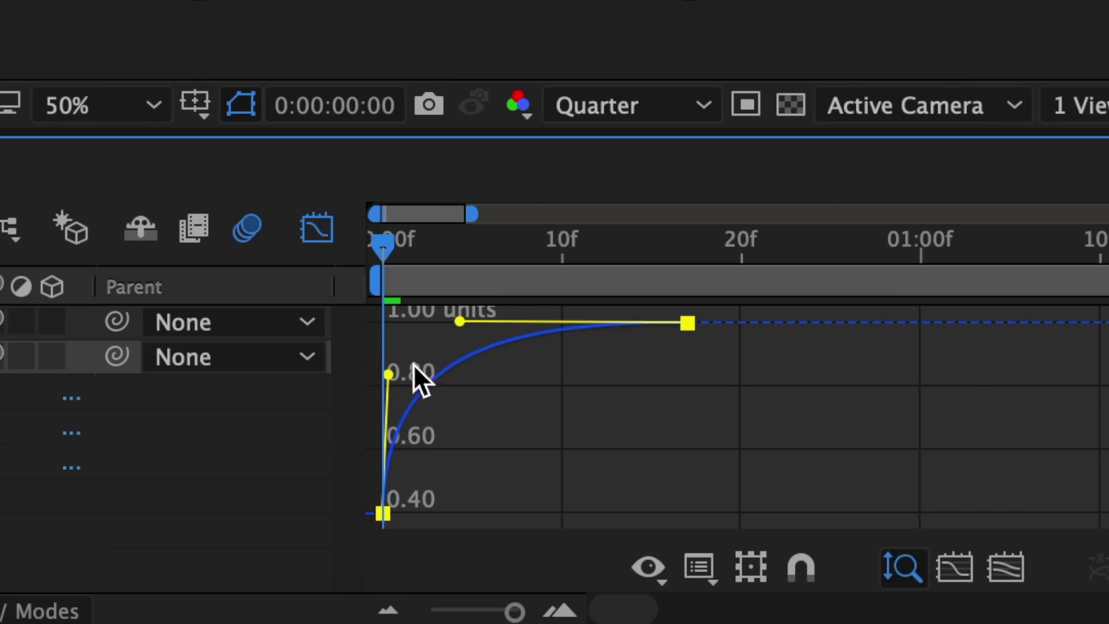
{"action": "key", "text": "shift+F3"}
Reshape the lower row's 0-to-50% curve into a long slow start and a sharp climb near 23f
{"action": "left_click", "coordinate": [473, 531]}
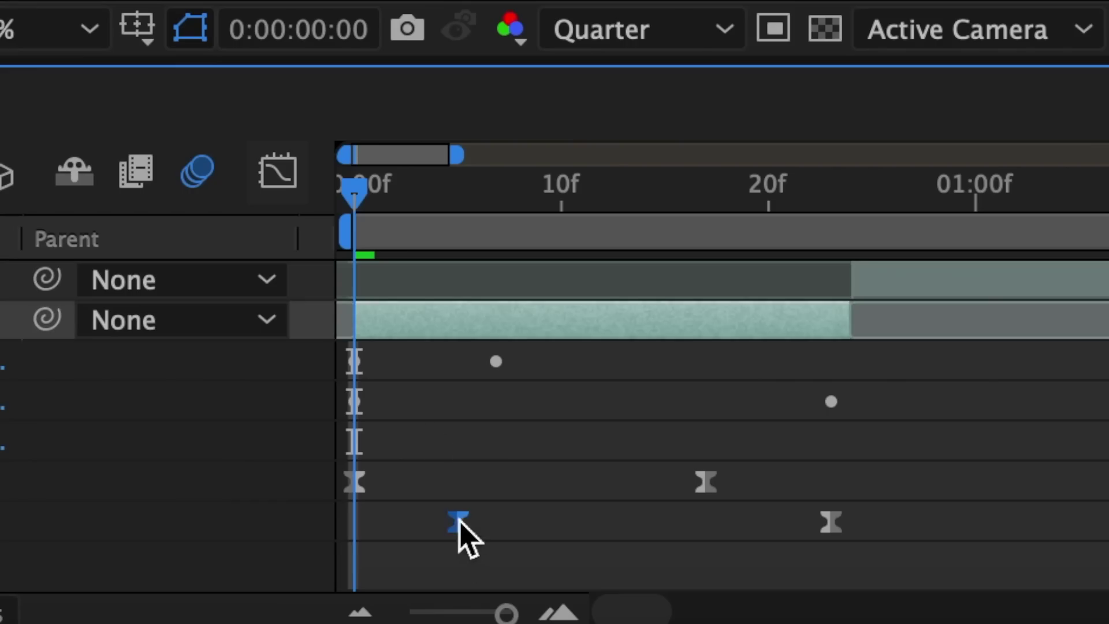
{"action": "left_click", "coordinate": [280, 178]}
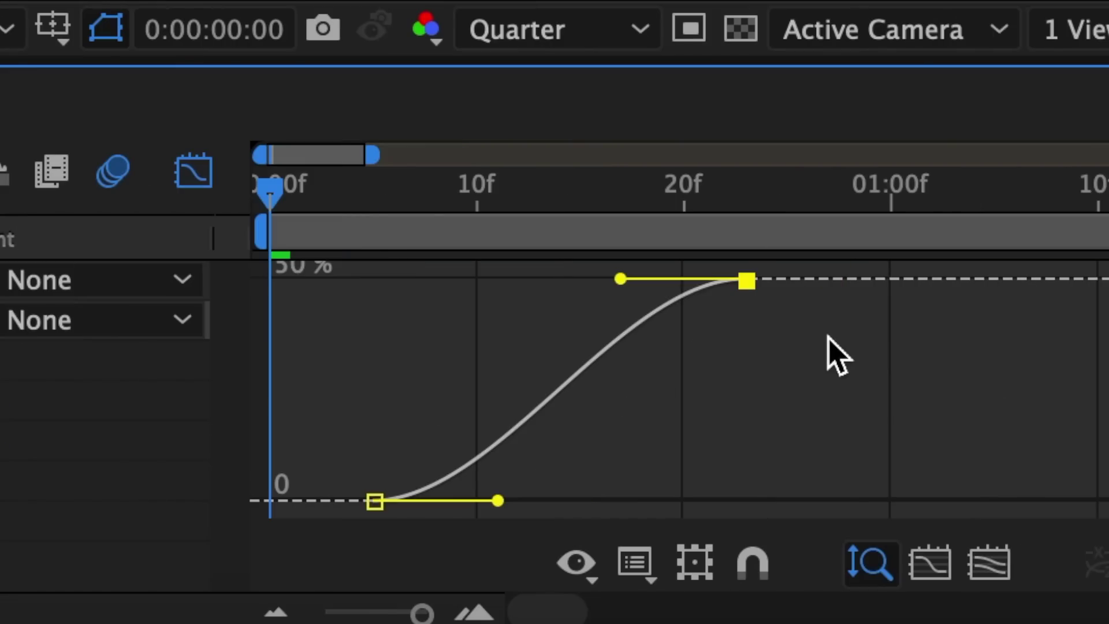
{"action": "left_click_drag", "start_coordinate": [620, 280], "coordinate": [772, 446]}
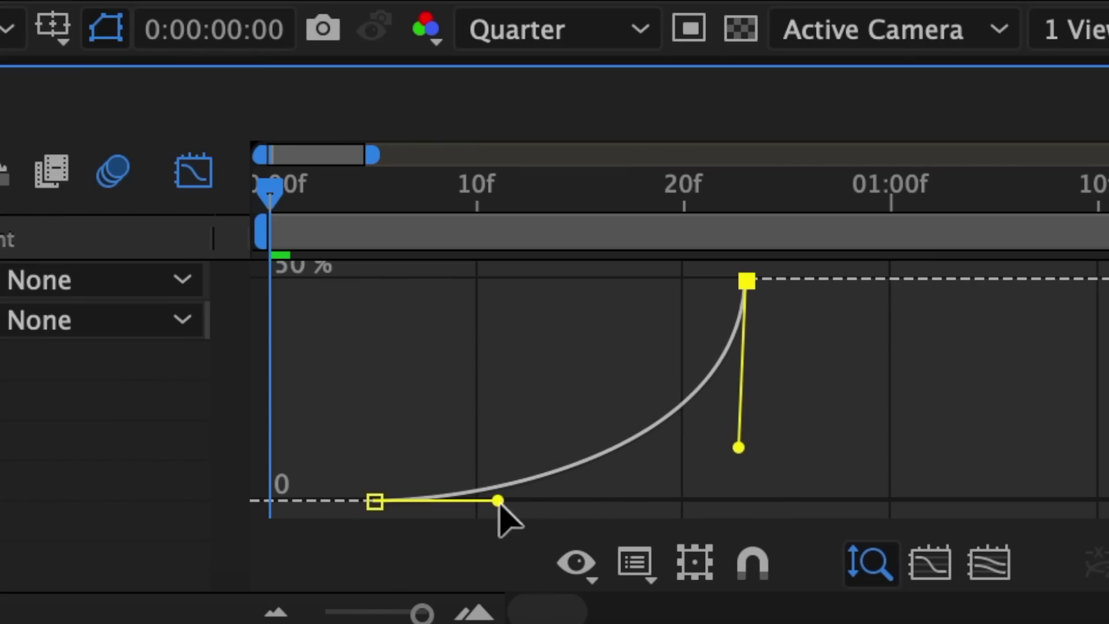
{"action": "left_click_drag", "start_coordinate": [499, 502], "coordinate": [675, 519]}
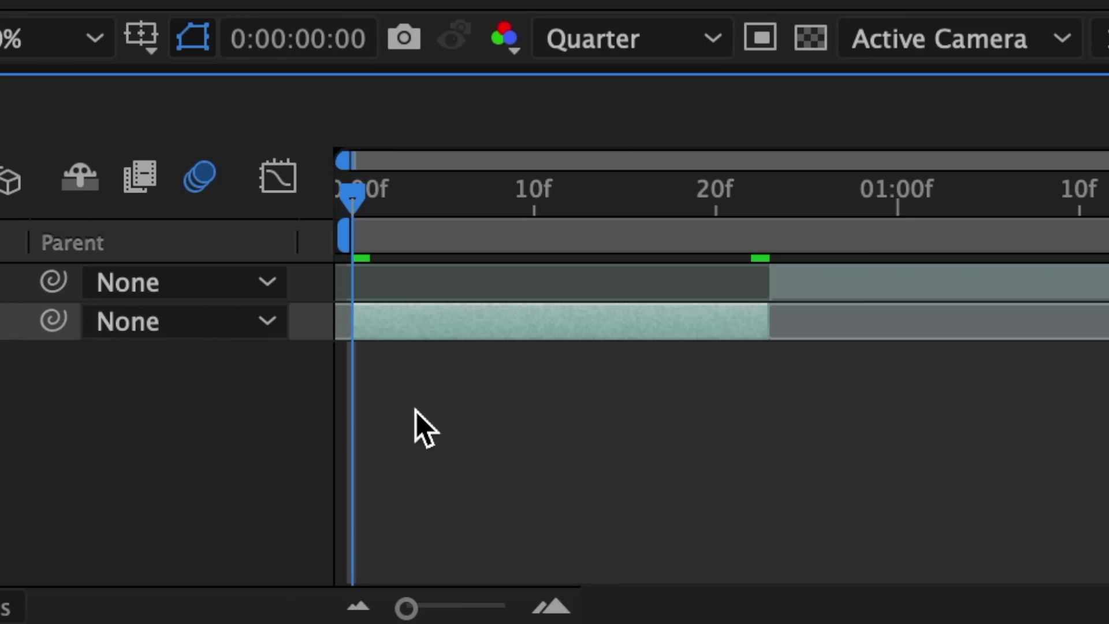
In Comp 1, reshape the Rotate keyframe curve to creep from 0, then spike to 50% near 21f
{"action": "key", "text": "u"}
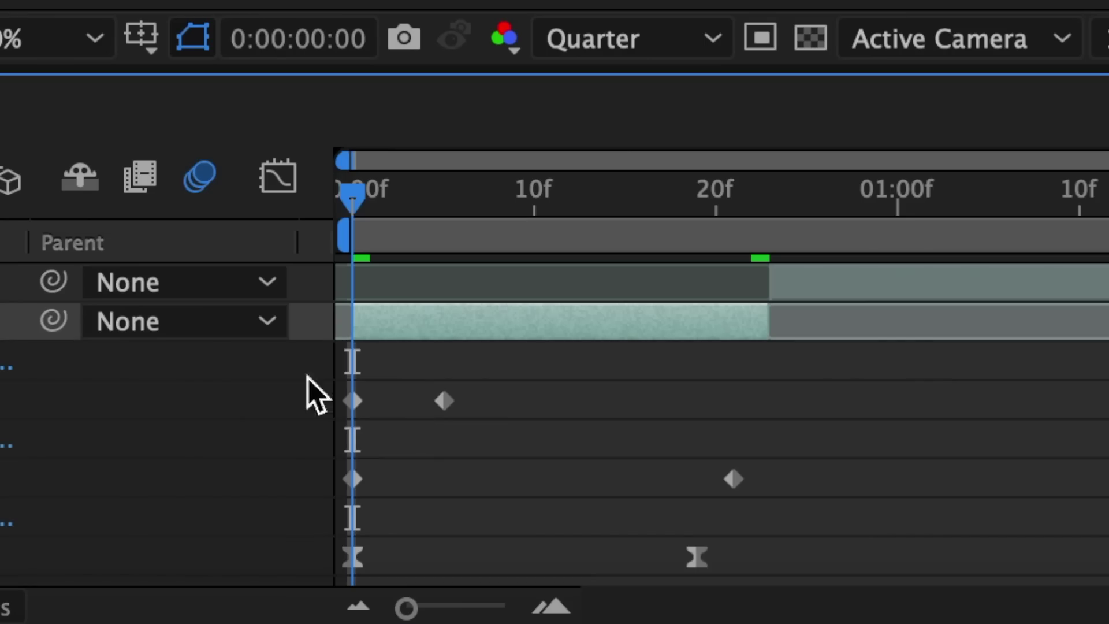
{"action": "scroll", "coordinate": [383, 526], "scroll_direction": "down", "scroll_amount": 1}
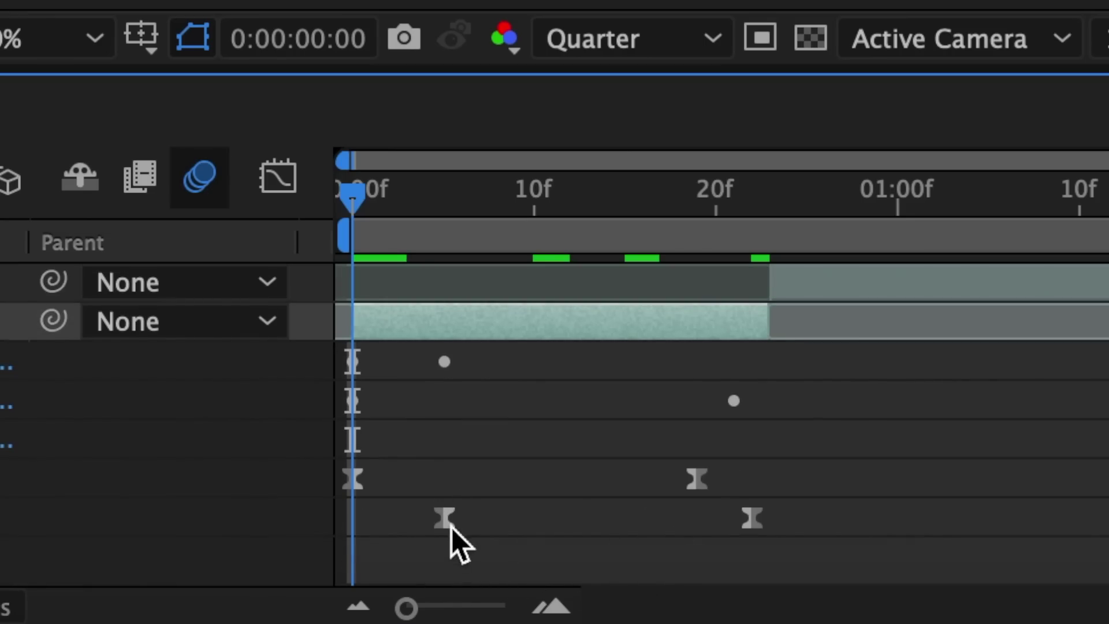
{"action": "left_click", "coordinate": [446, 519]}
{"action": "left_click", "coordinate": [279, 178]}
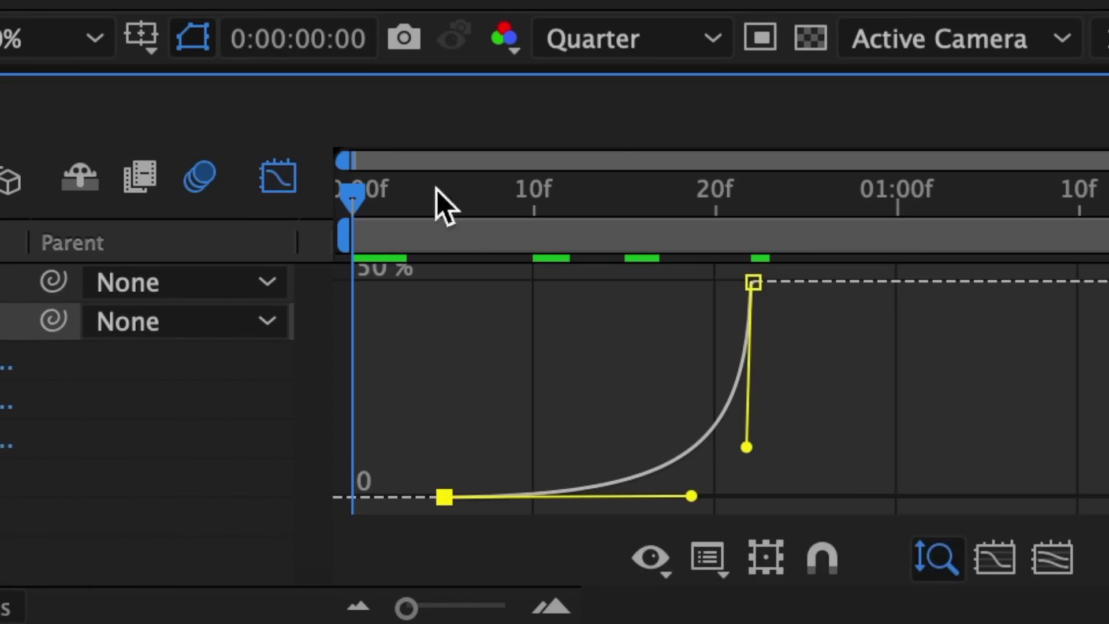
{"action": "left_click_drag", "start_coordinate": [436, 189], "coordinate": [669, 217]}
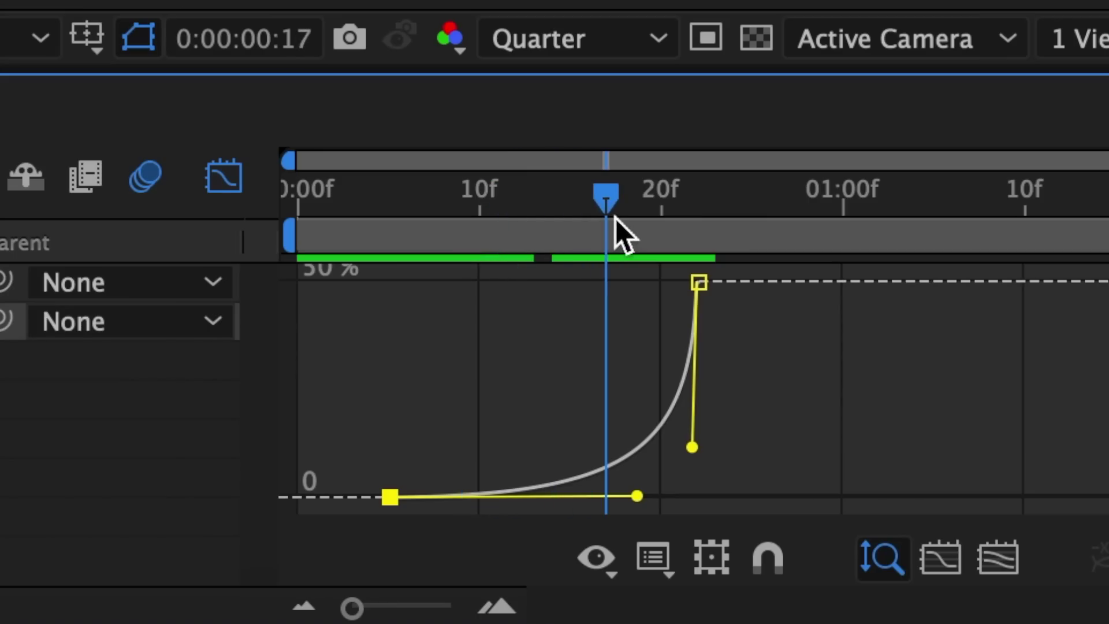
{"action": "key", "text": "j"}
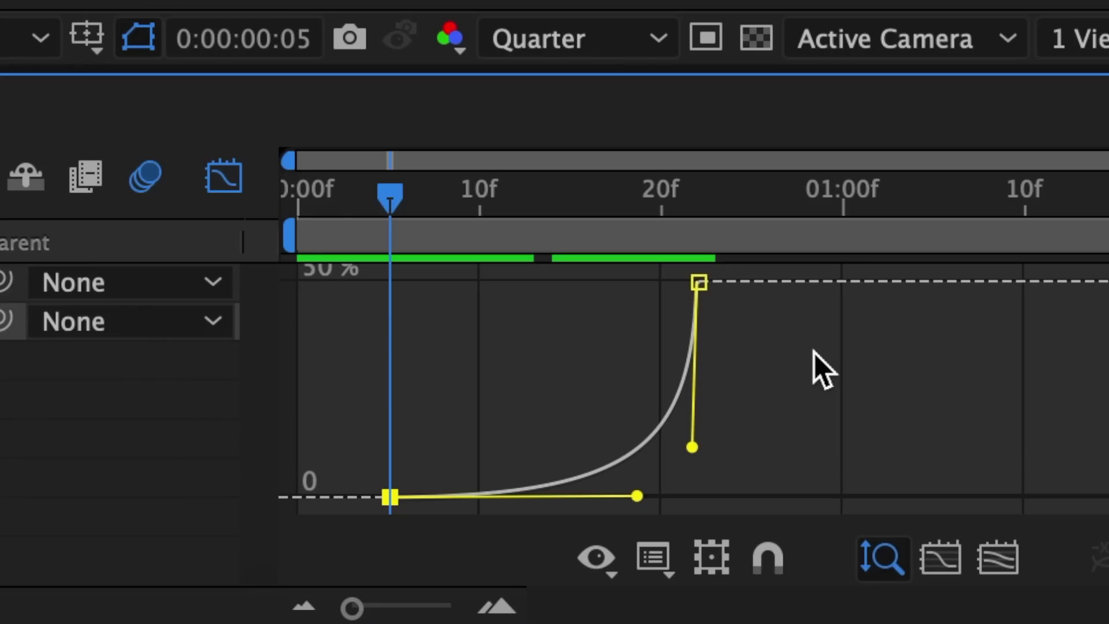
{"action": "left_click_drag", "start_coordinate": [637, 496], "coordinate": [667, 480]}
{"action": "left_click_drag", "start_coordinate": [695, 433], "coordinate": [700, 472]}
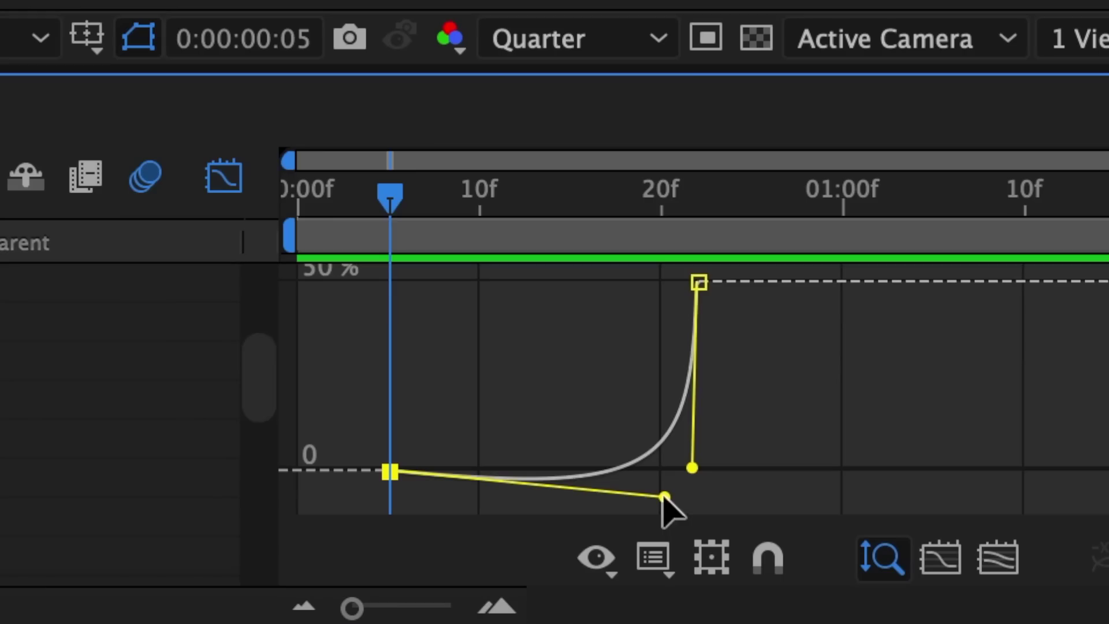
Fine-tune the Rotate curve's handles so it dips slightly before spiking
{"action": "left_click_drag", "start_coordinate": [610, 575], "coordinate": [610, 580]}
{"action": "left_click_drag", "start_coordinate": [663, 508], "coordinate": [662, 456]}
{"action": "key", "text": "Home"}
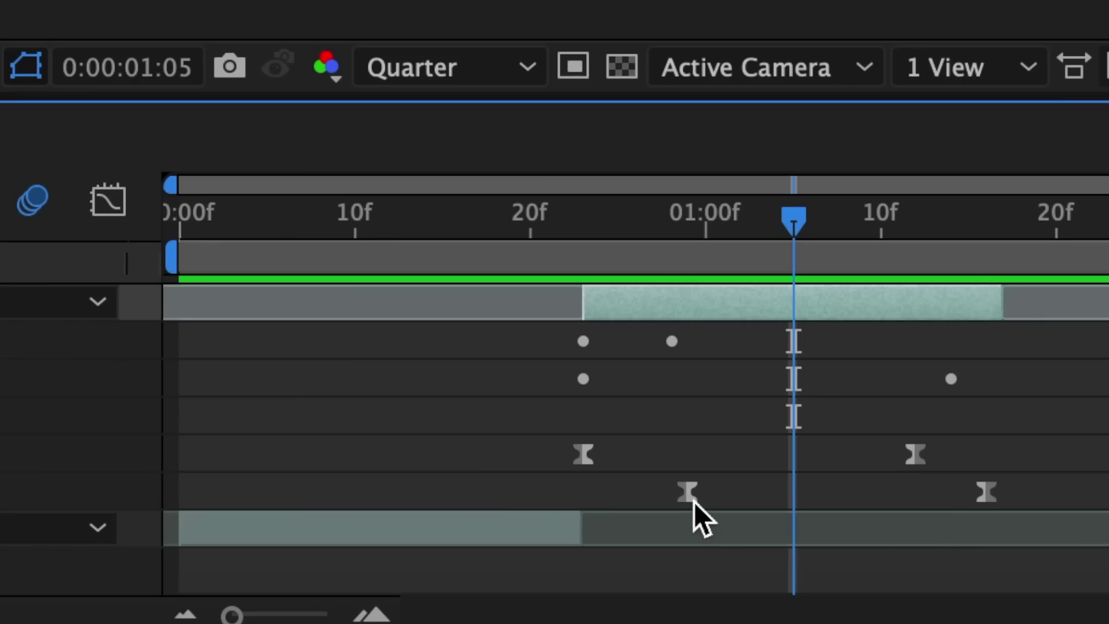
Give the first clip's transition keyframes a slow-start, steep-finish curve around 1s 14f
{"action": "left_click", "coordinate": [109, 199]}
{"action": "left_click_drag", "start_coordinate": [794, 222], "coordinate": [959, 234]}
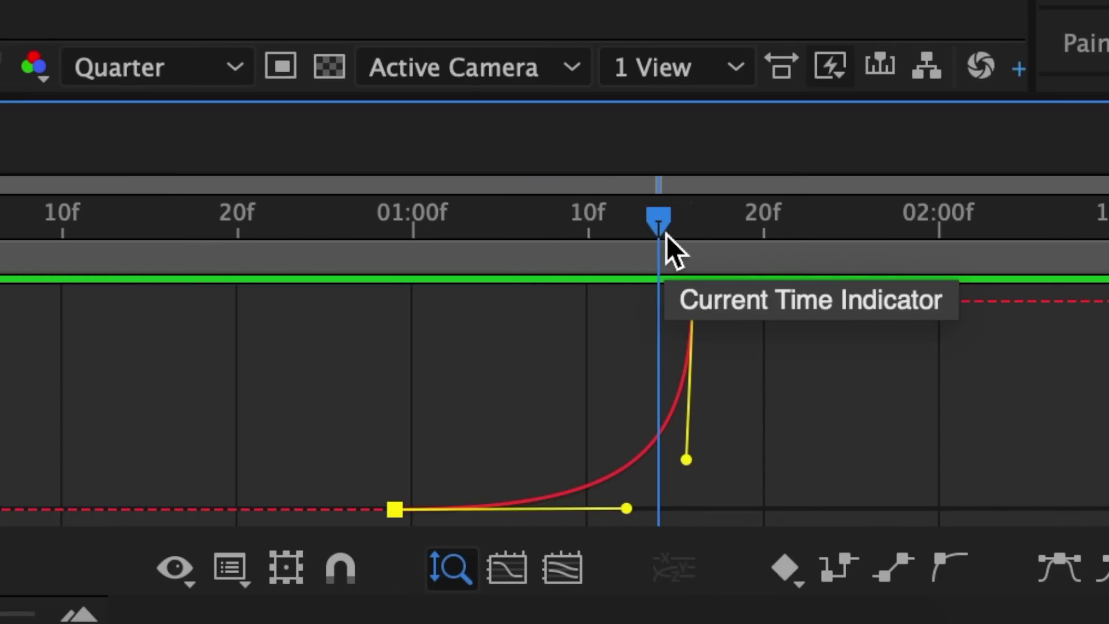
{"action": "left_click_drag", "start_coordinate": [627, 508], "coordinate": [659, 521]}
{"action": "left_click_drag", "start_coordinate": [685, 437], "coordinate": [663, 526]}
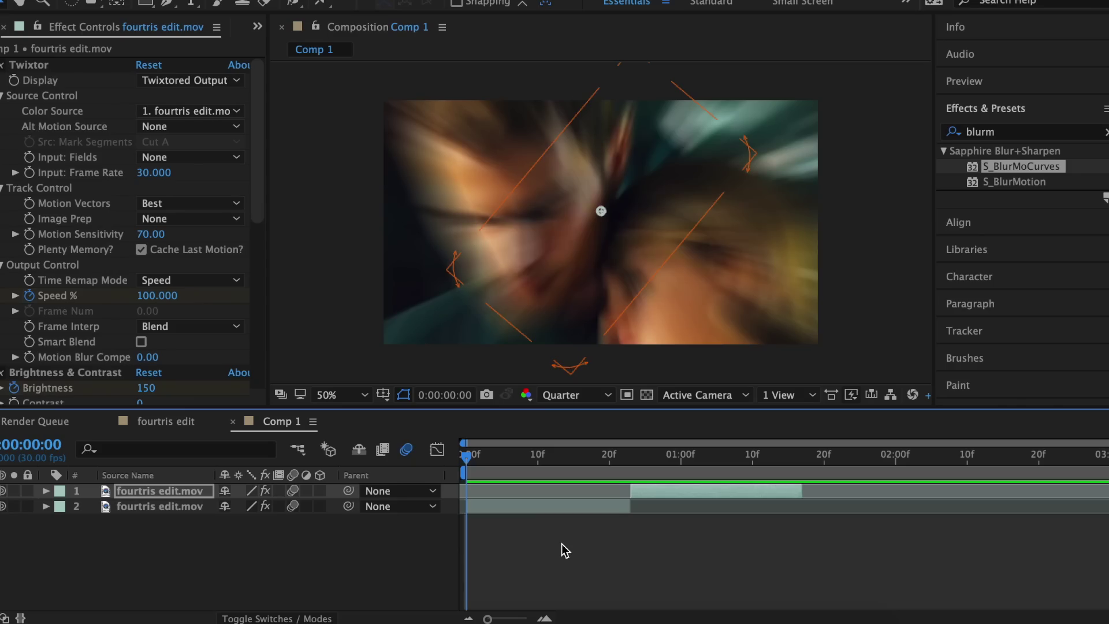
{"action": "left_click", "coordinate": [551, 506]}
Create a new full-frame black solid layer
{"action": "left_click", "coordinate": [319, 0]}
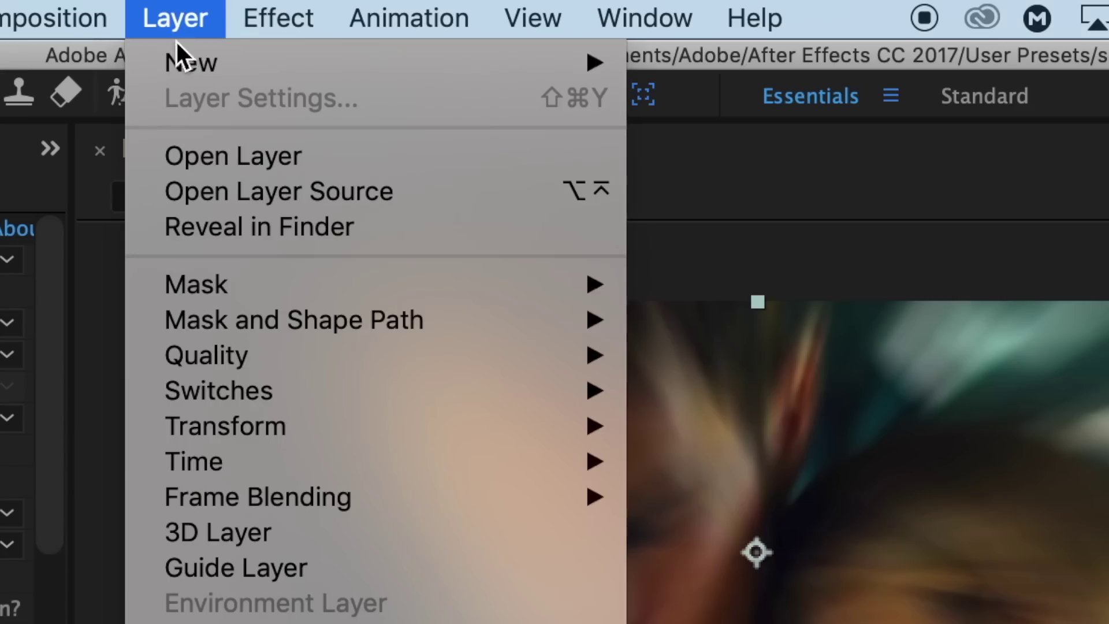
{"action": "mouse_move", "coordinate": [423, 0]}
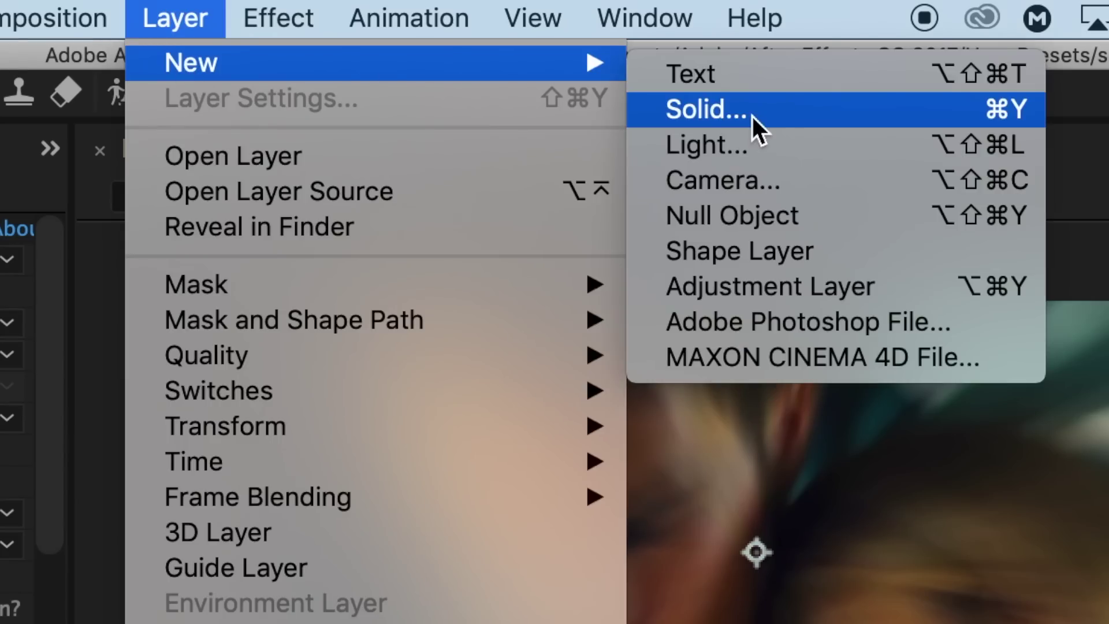
{"action": "left_click", "coordinate": [751, 114]}
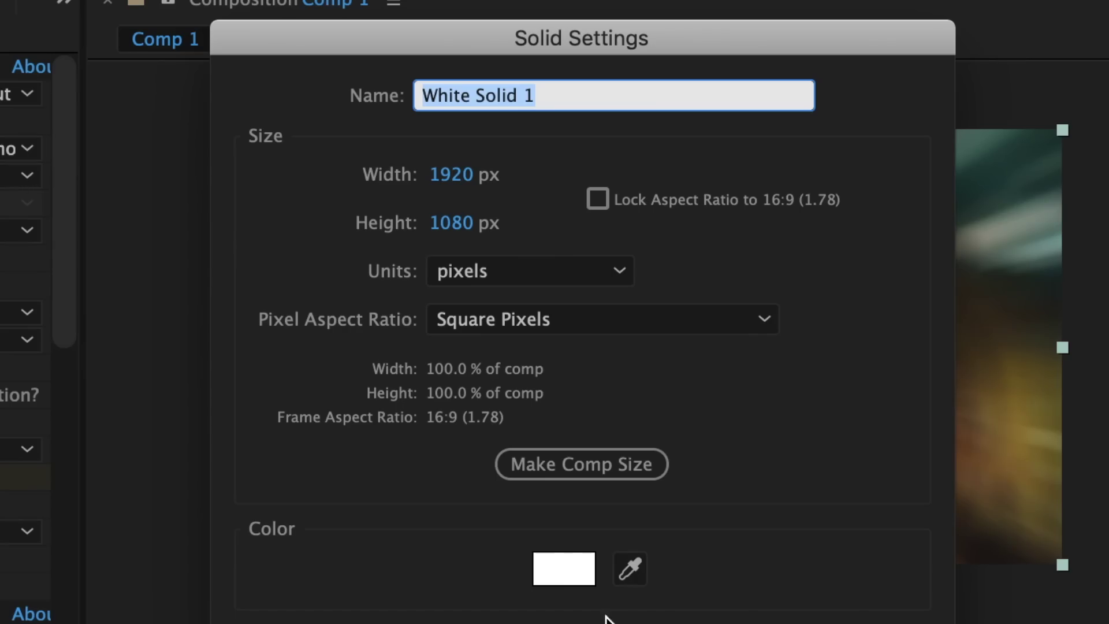
{"action": "left_click", "coordinate": [573, 566]}
{"action": "left_click_drag", "start_coordinate": [571, 565], "coordinate": [623, 623]}
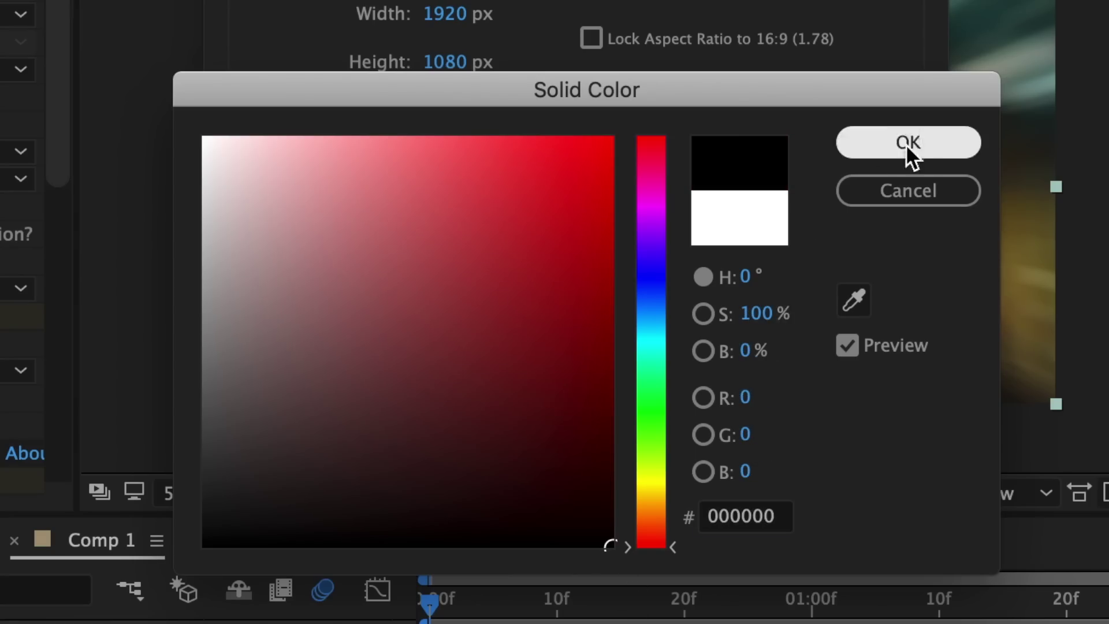
{"action": "left_click", "coordinate": [914, 306]}
{"action": "left_click", "coordinate": [842, 509]}
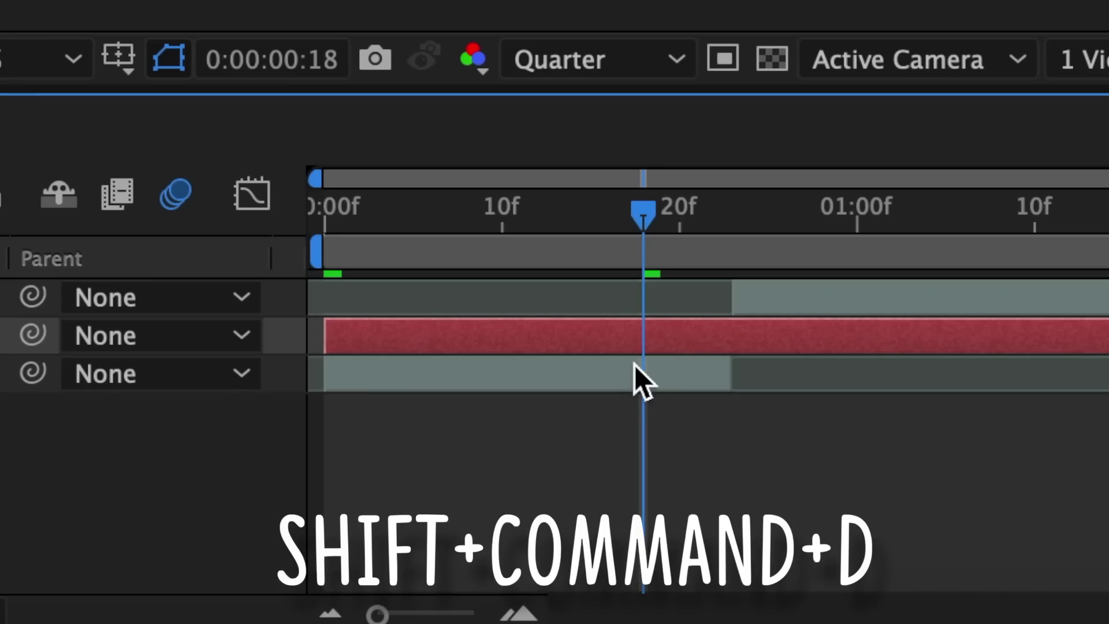
Split the black solid at frames 18 and 23, deleting the outer pieces so only 18–23 remains
{"action": "key", "text": "shift+super+d"}
{"action": "left_click", "coordinate": [569, 366]}
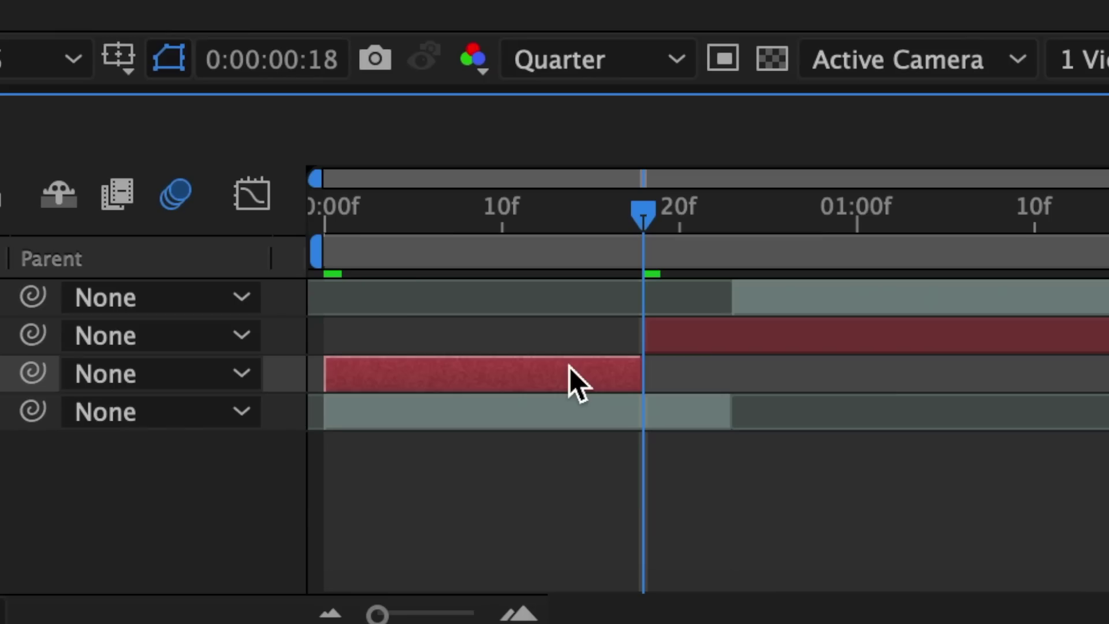
{"action": "key", "text": "Delete"}
{"action": "left_click", "coordinate": [739, 248]}
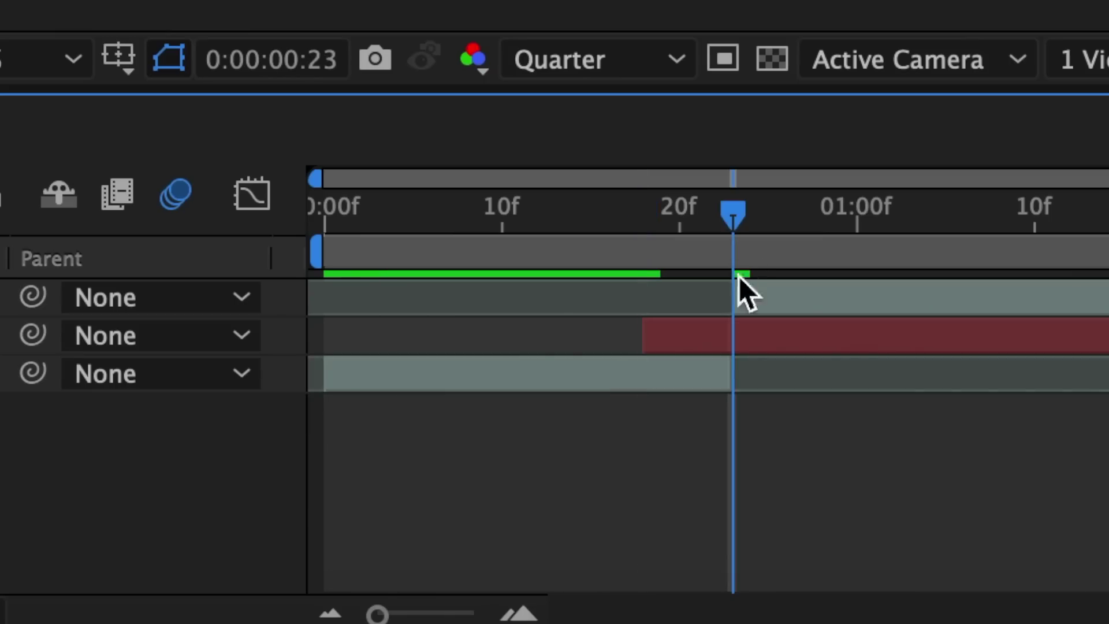
{"action": "left_click", "coordinate": [747, 334]}
{"action": "key", "text": "ctrl+shift+d"}
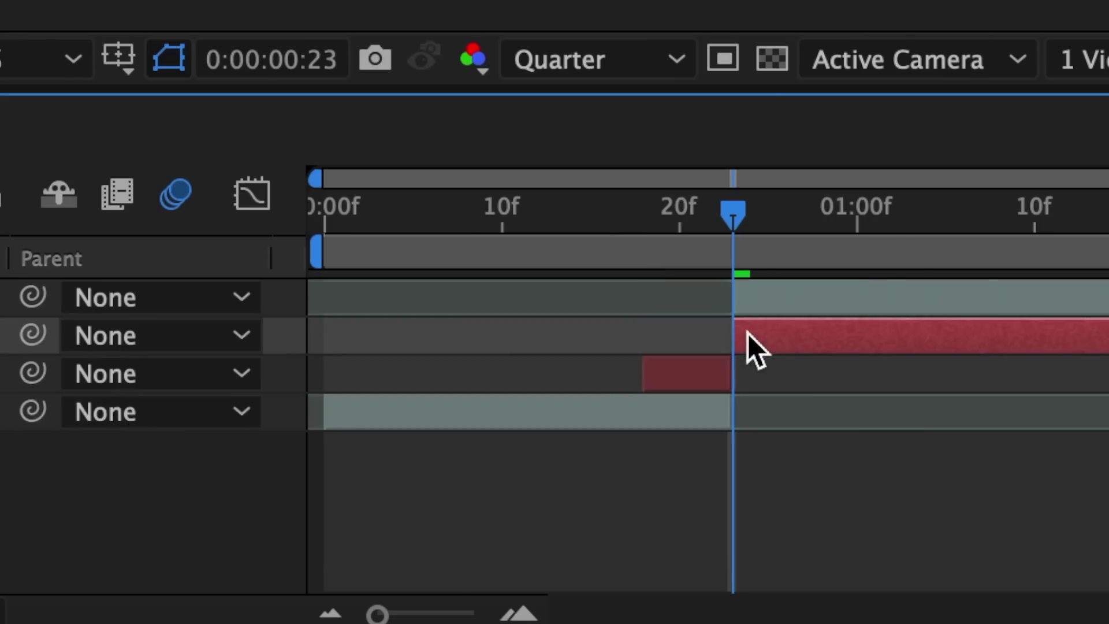
{"action": "key", "text": "Delete"}
{"action": "key", "text": "Page_Up"}
{"action": "key", "text": "Page_Up"}
{"action": "key", "text": "Page_Up"}
{"action": "key", "text": "Page_Up"}
{"action": "key", "text": "Page_Up"}
{"action": "key", "text": "Page_Up"}
{"action": "key", "text": "Page_Up"}
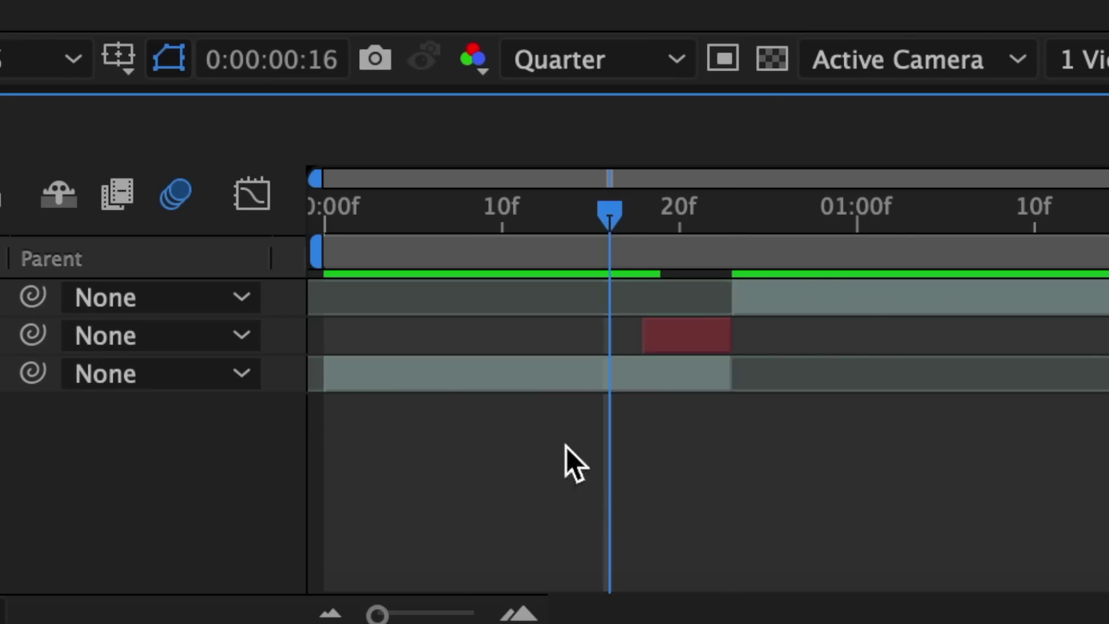
{"action": "left_click", "coordinate": [639, 244]}
{"action": "left_click", "coordinate": [742, 340]}
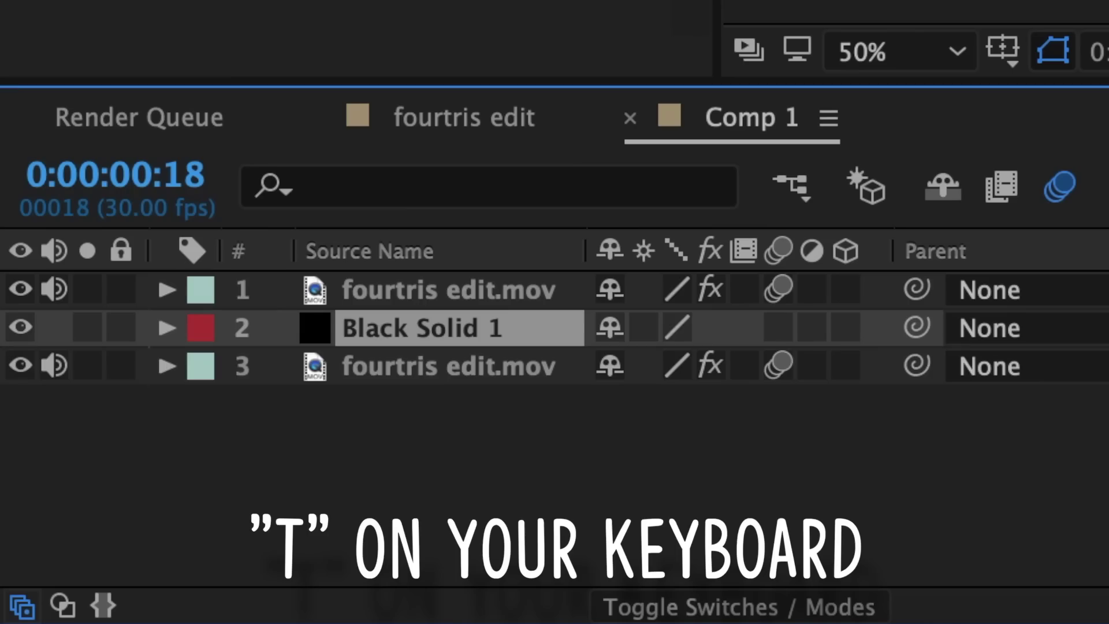
Keyframe the solid's Opacity at 0% on frame 18 and 60% on frame 22
{"action": "key", "text": "t"}
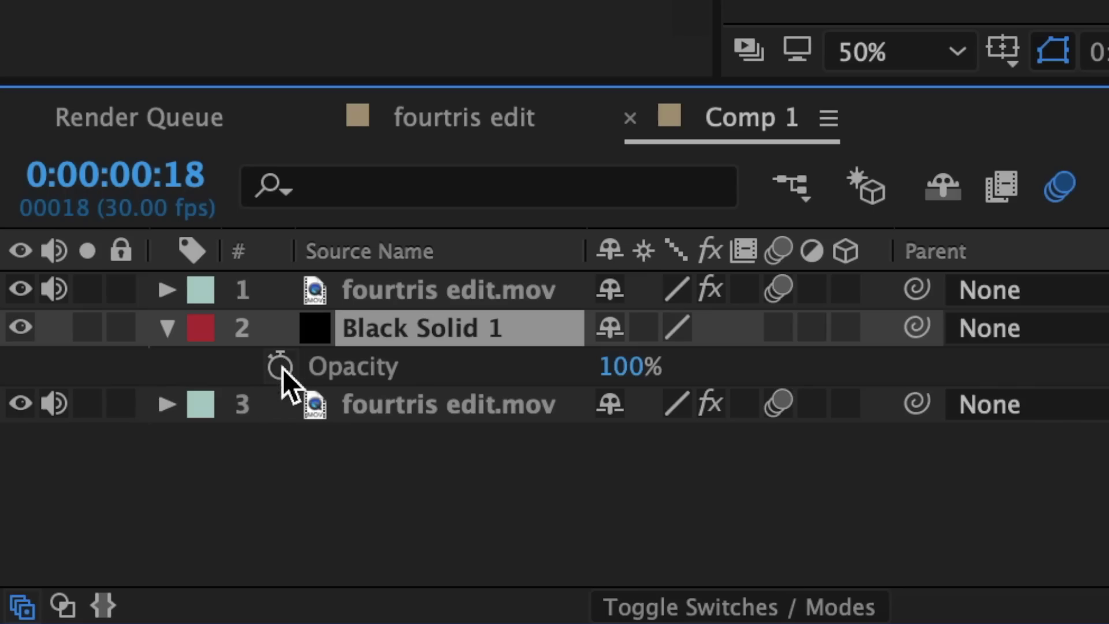
{"action": "left_click", "coordinate": [280, 368]}
{"action": "left_click_drag", "start_coordinate": [618, 384], "coordinate": [302, 344]}
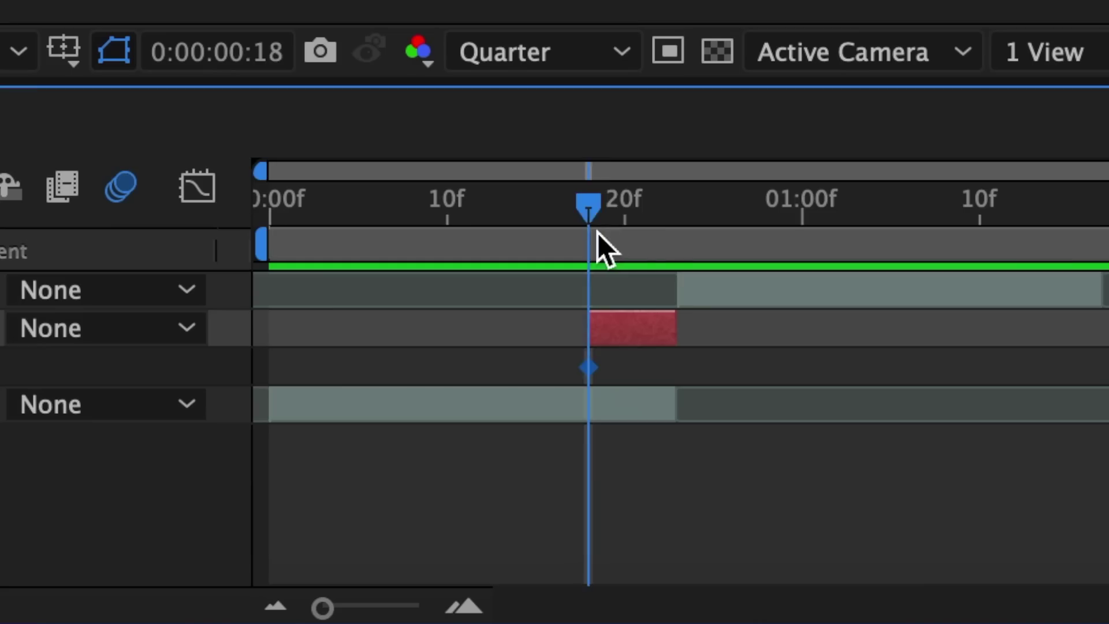
{"action": "left_click_drag", "start_coordinate": [597, 233], "coordinate": [664, 232]}
{"action": "left_click", "coordinate": [56, 365]}
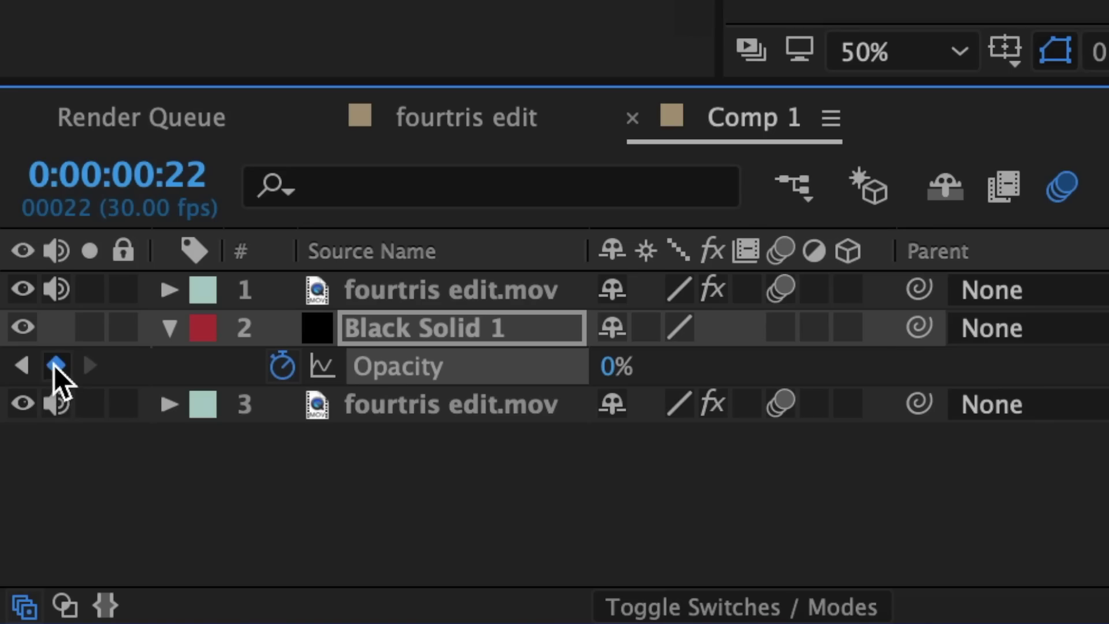
{"action": "left_click", "coordinate": [609, 370]}
{"action": "type", "text": "60"}
{"action": "key", "text": "Return"}
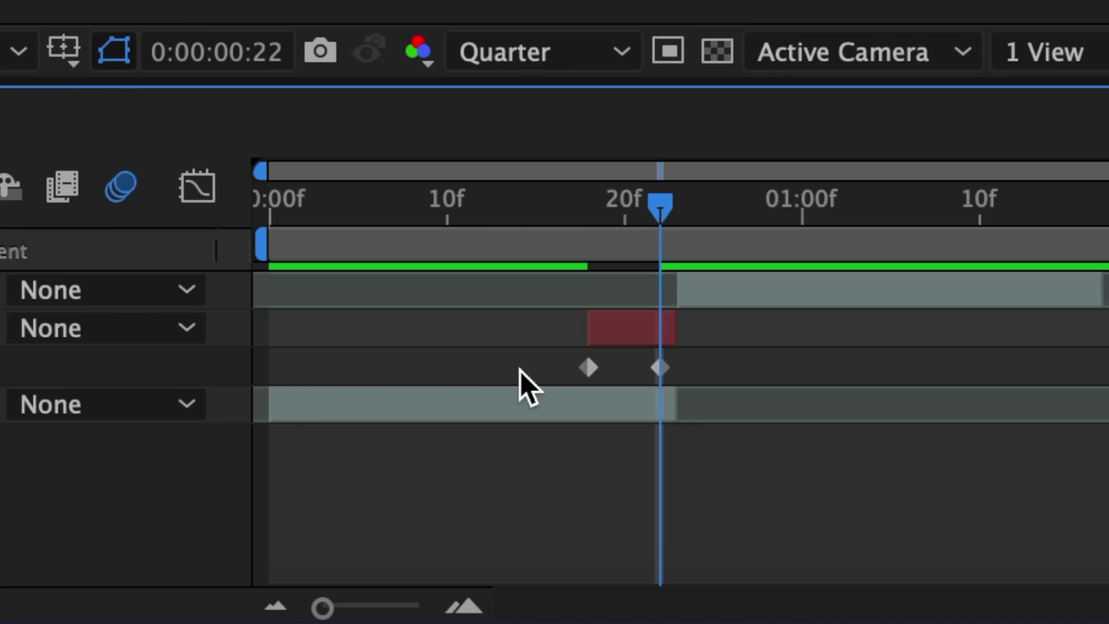
Apply Easy Ease to both Opacity keyframes
{"action": "left_click_drag", "start_coordinate": [572, 356], "coordinate": [723, 376]}
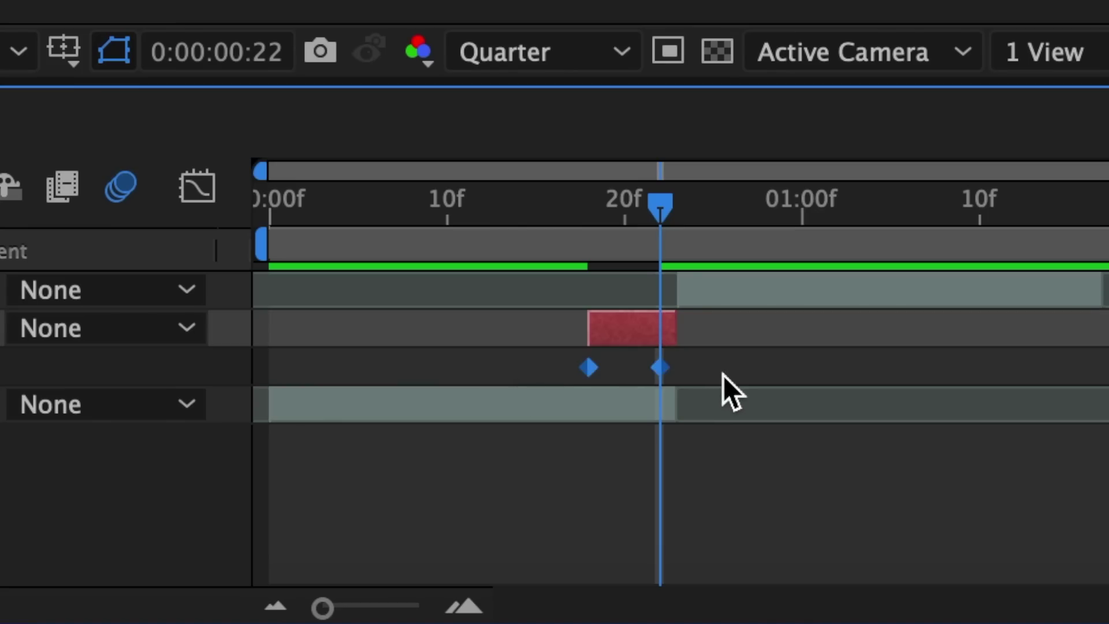
{"action": "right_click", "coordinate": [664, 385]}
{"action": "mouse_move", "coordinate": [314, 586]}
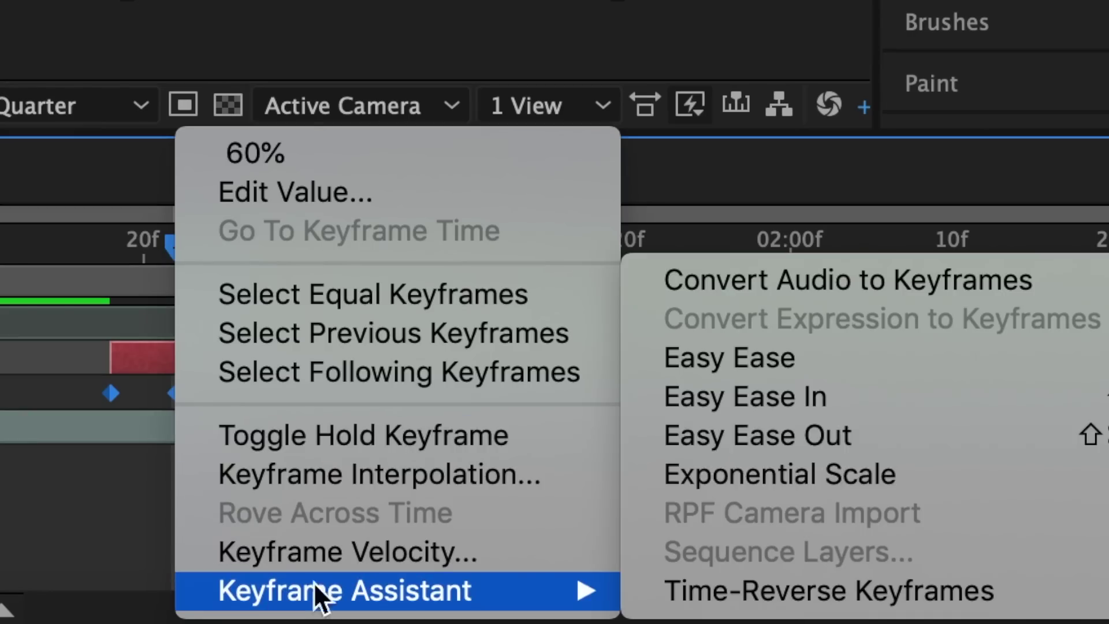
{"action": "left_click", "coordinate": [796, 359]}
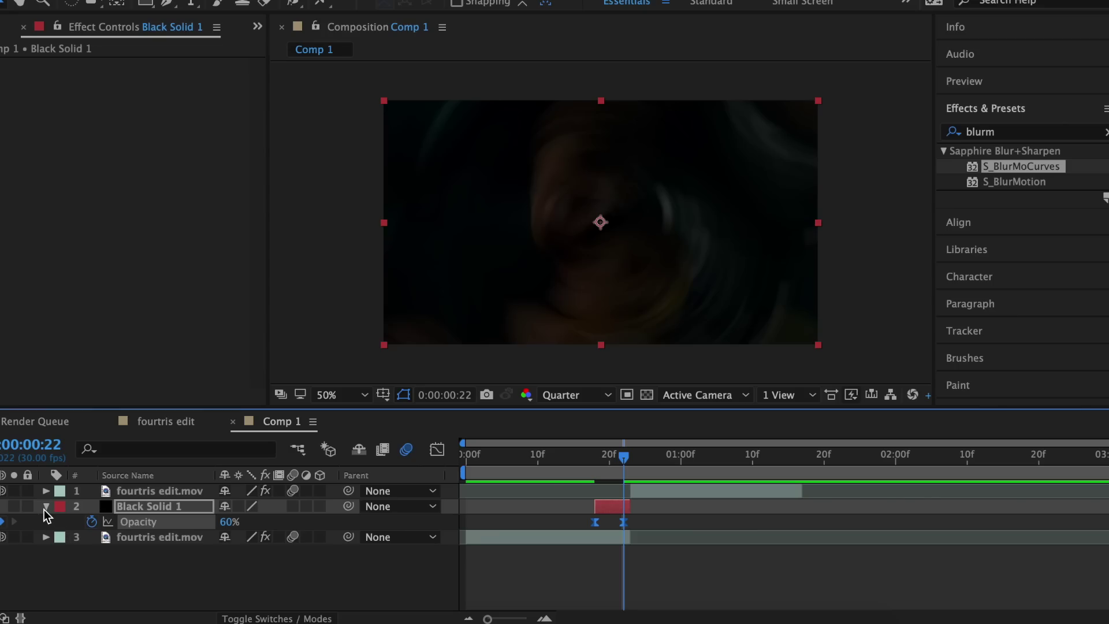
Paste a copy of the black solid above the top clip and shift it about two frames later
{"action": "left_click", "coordinate": [45, 507]}
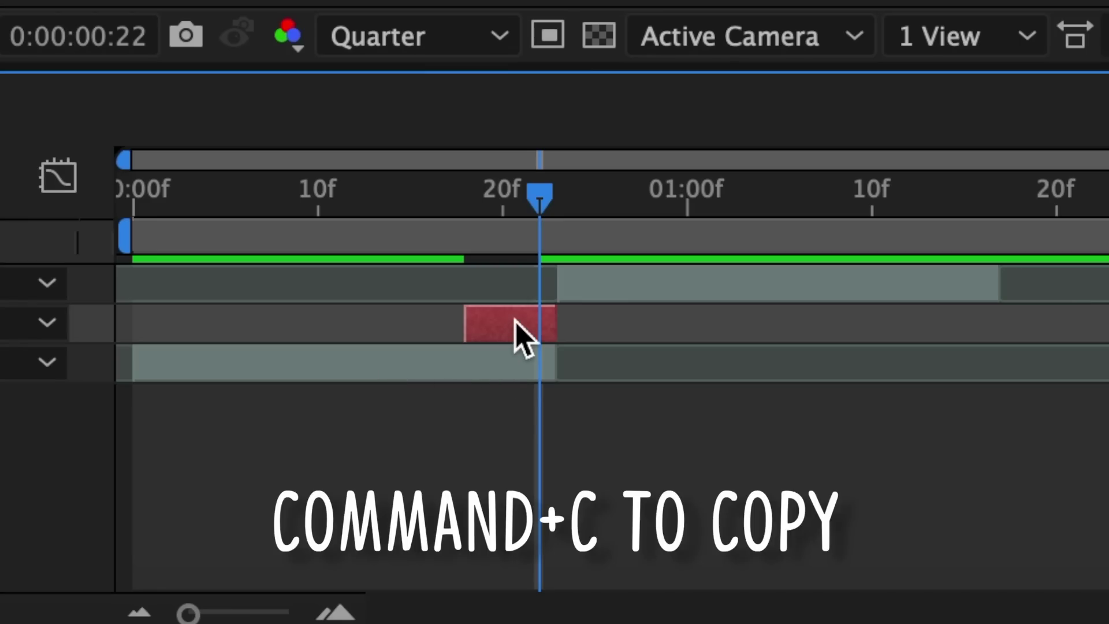
{"action": "left_click", "coordinate": [646, 283]}
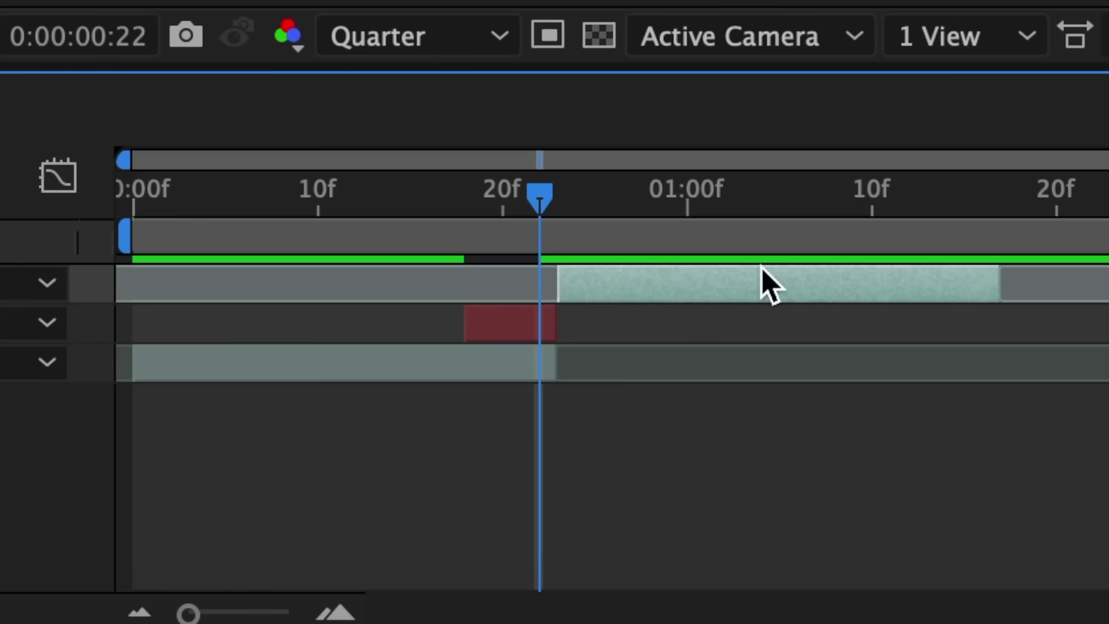
{"action": "key", "text": "super+v"}
{"action": "left_click_drag", "start_coordinate": [552, 284], "coordinate": [955, 302]}
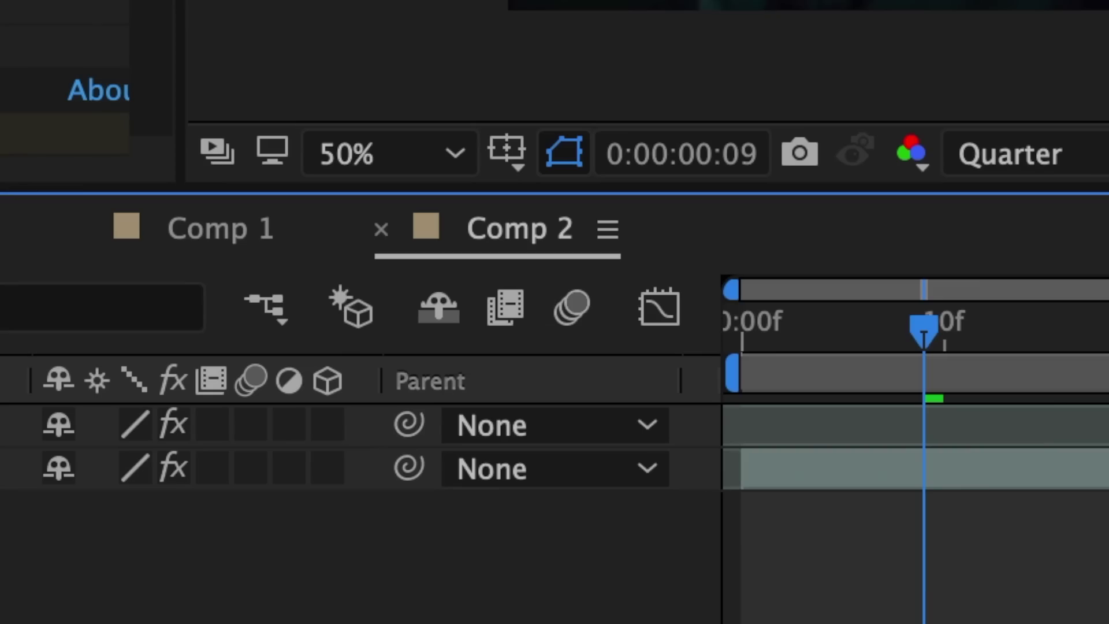
Turn on the Motion Blur switches for both layers in Comp 2
{"action": "left_click", "coordinate": [575, 309]}
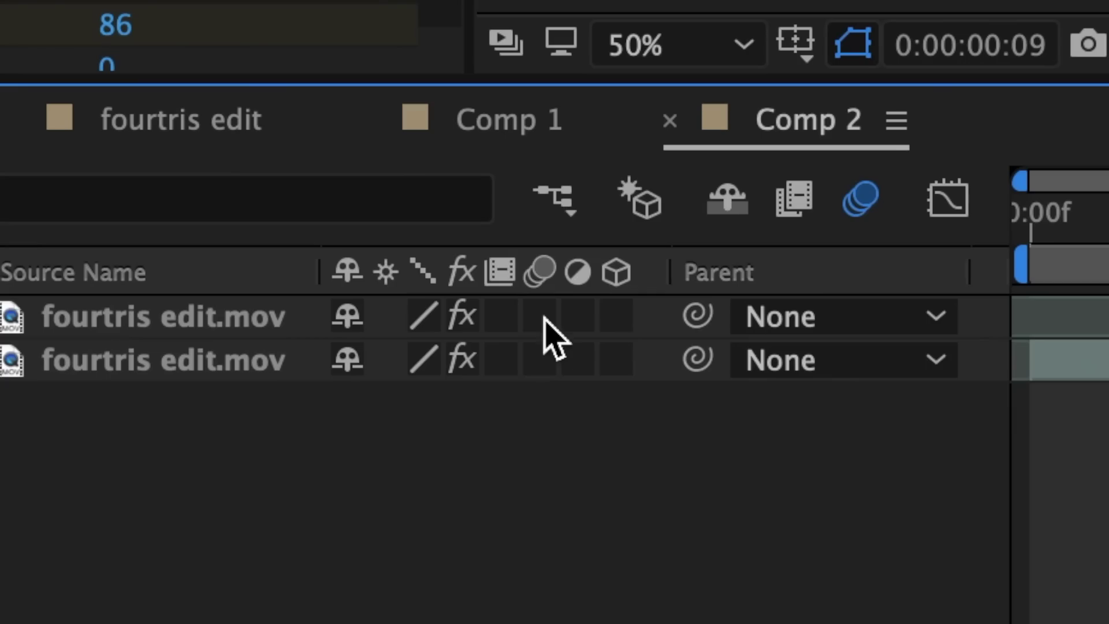
{"action": "left_click", "coordinate": [250, 425]}
{"action": "left_click", "coordinate": [250, 468]}
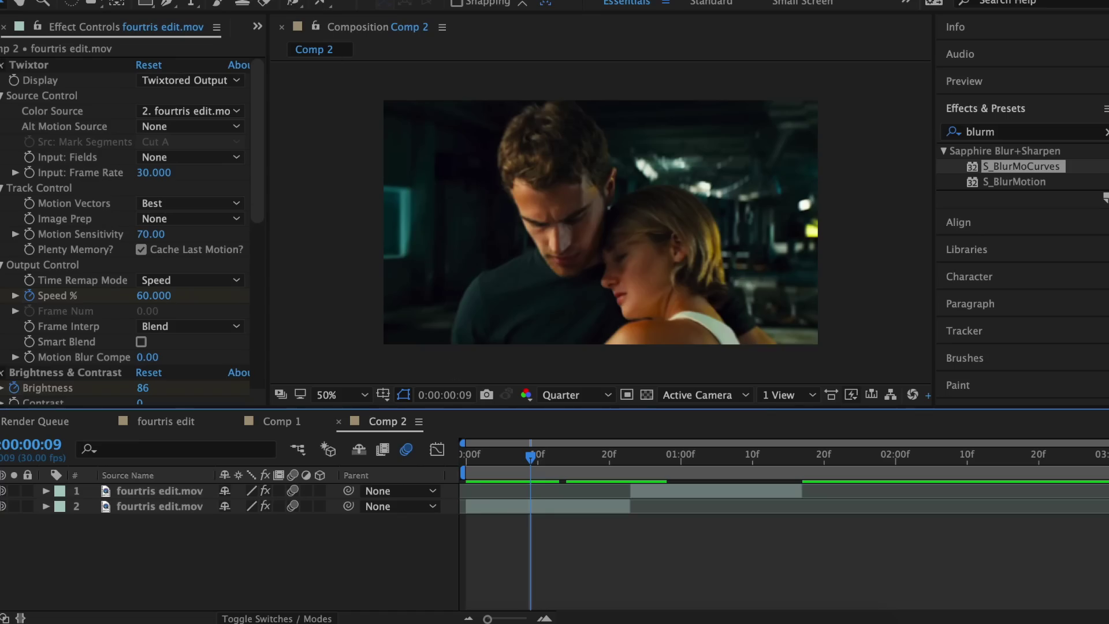
Raise Comp 2's shutter angle from 180° to 450° in the advanced Composition Settings
{"action": "left_click", "coordinate": [212, 21]}
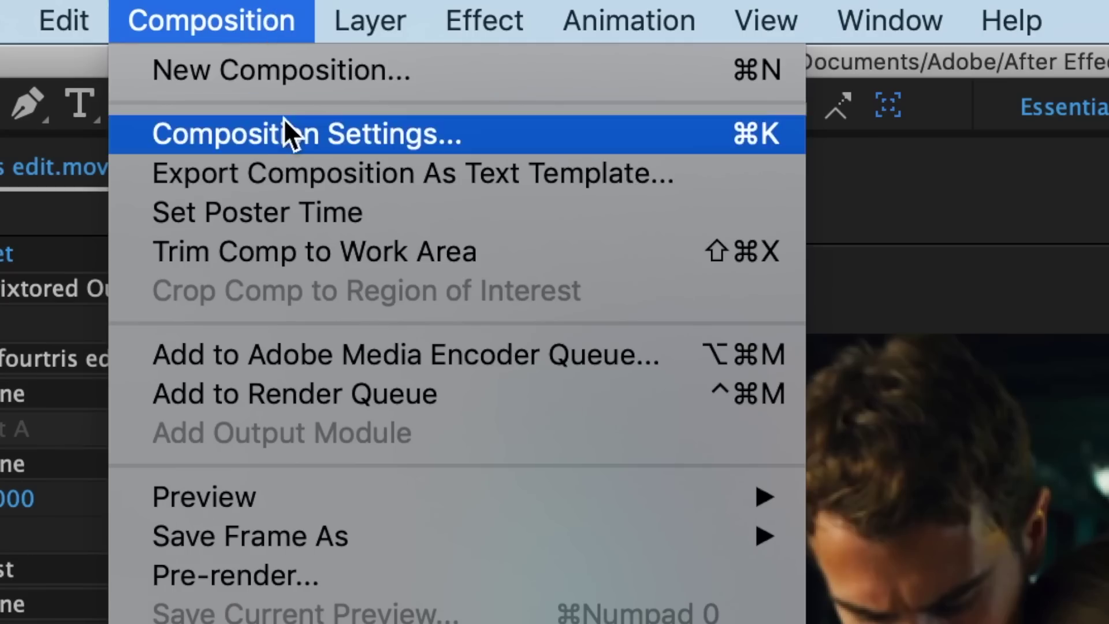
{"action": "left_click", "coordinate": [287, 136]}
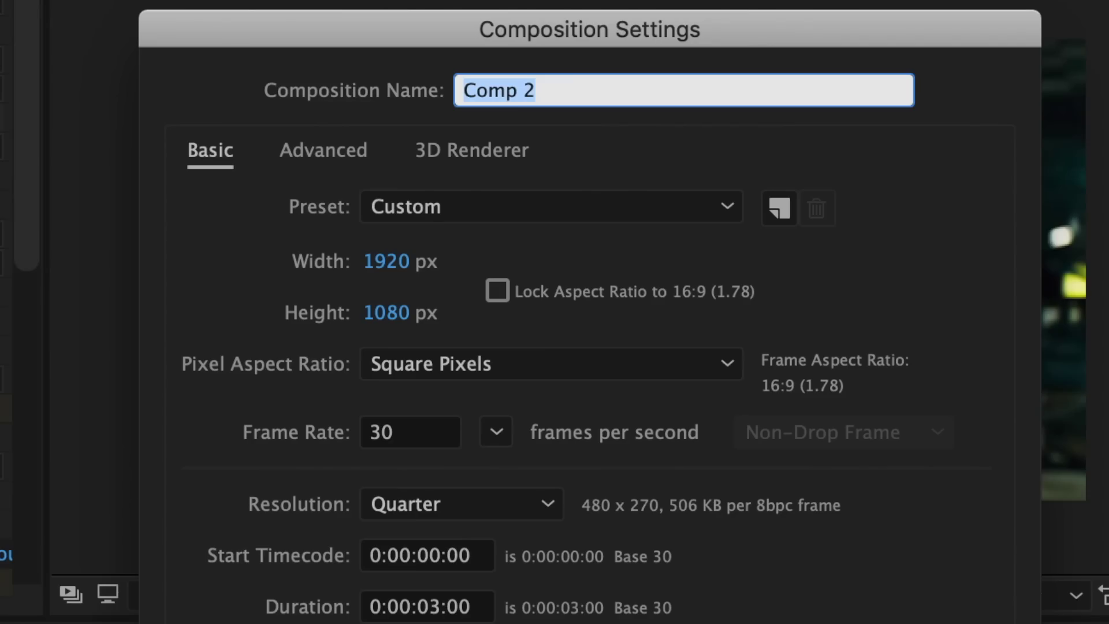
{"action": "left_click", "coordinate": [347, 152]}
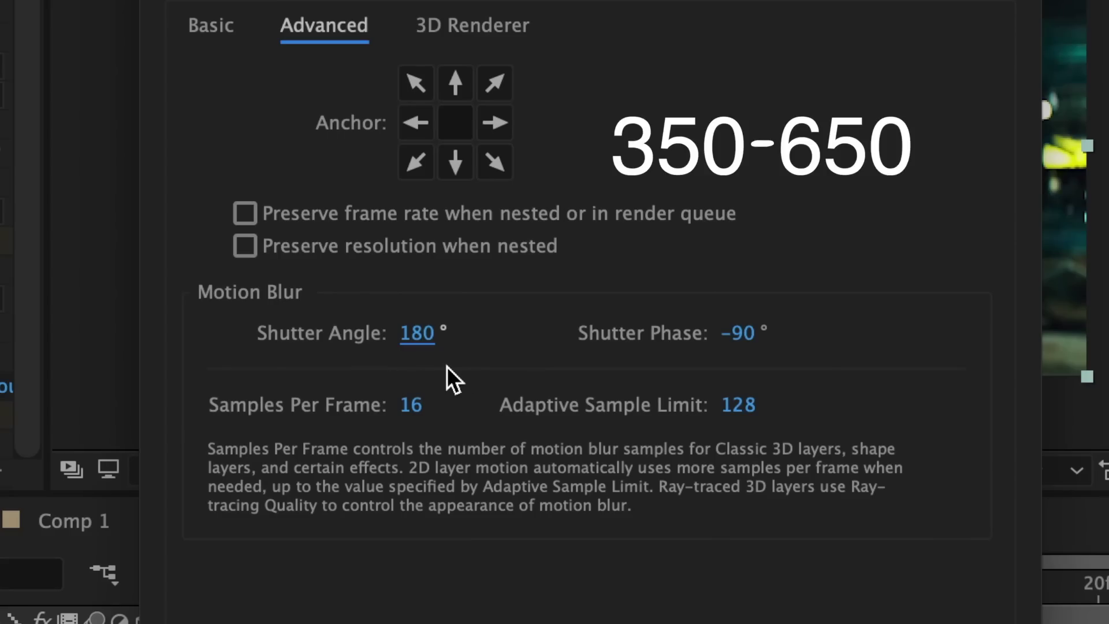
{"action": "left_click", "coordinate": [429, 334]}
{"action": "type", "text": "450"}
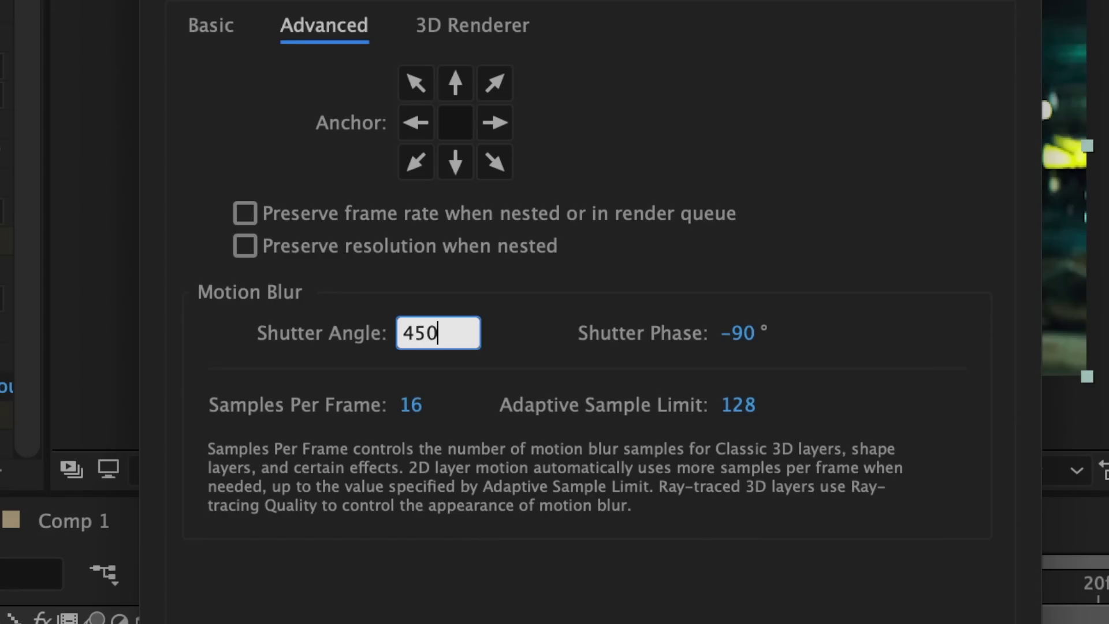
{"action": "key", "text": "Return"}
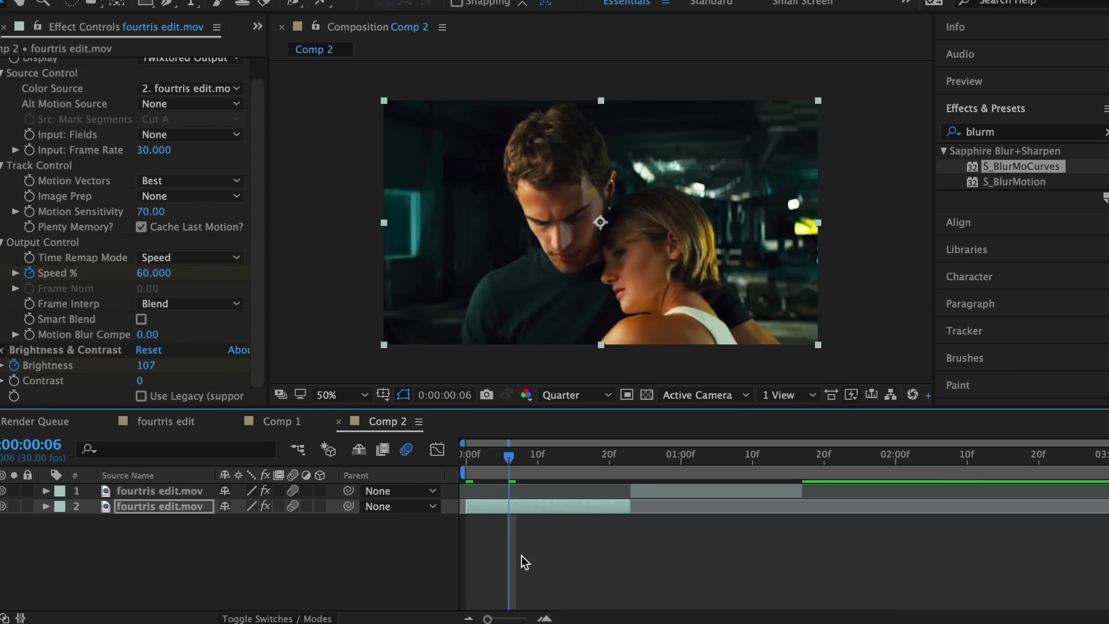